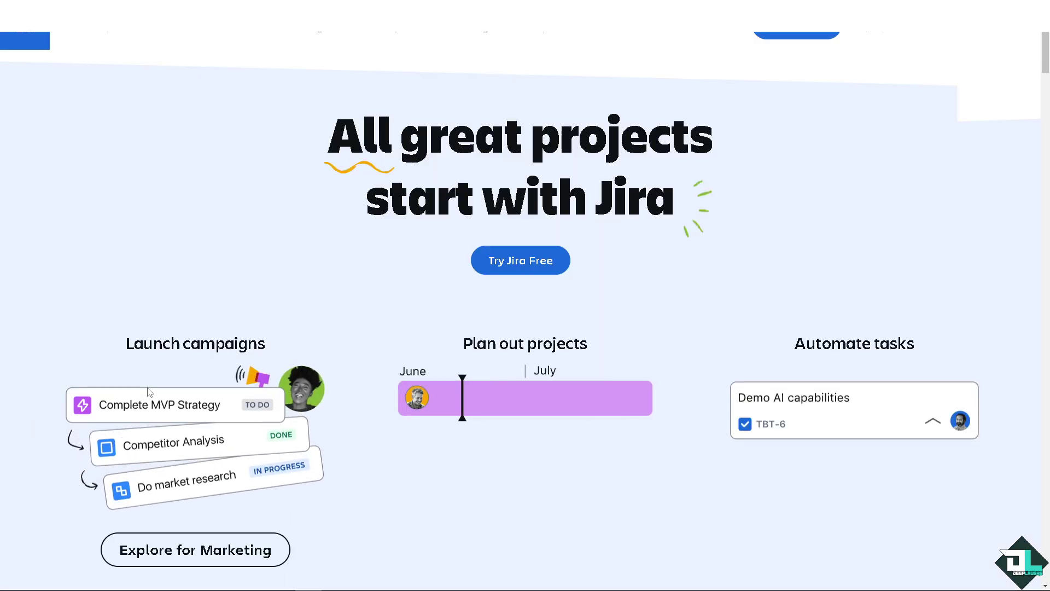
Open the Get started with Jira signup form from the homepage's Try Jira Free offer
mouse_move(494, 400)
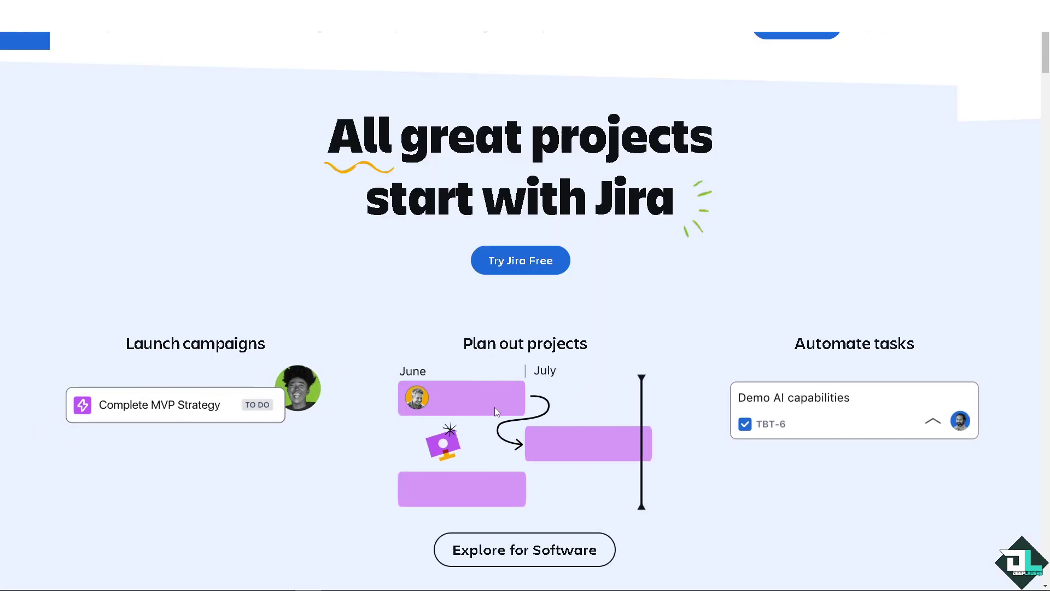
mouse_move(779, 413)
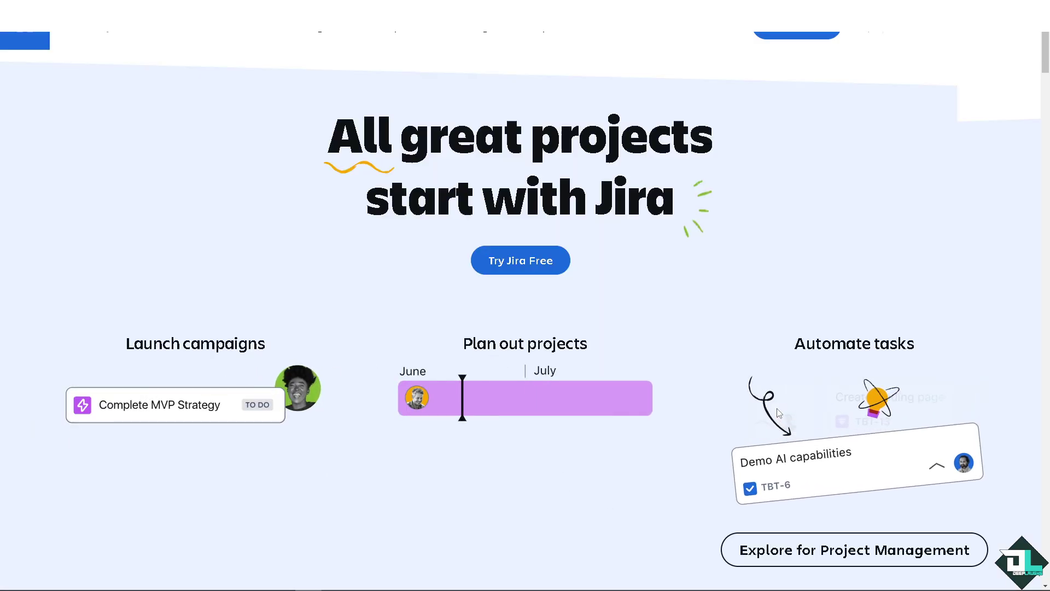
mouse_move(195, 410)
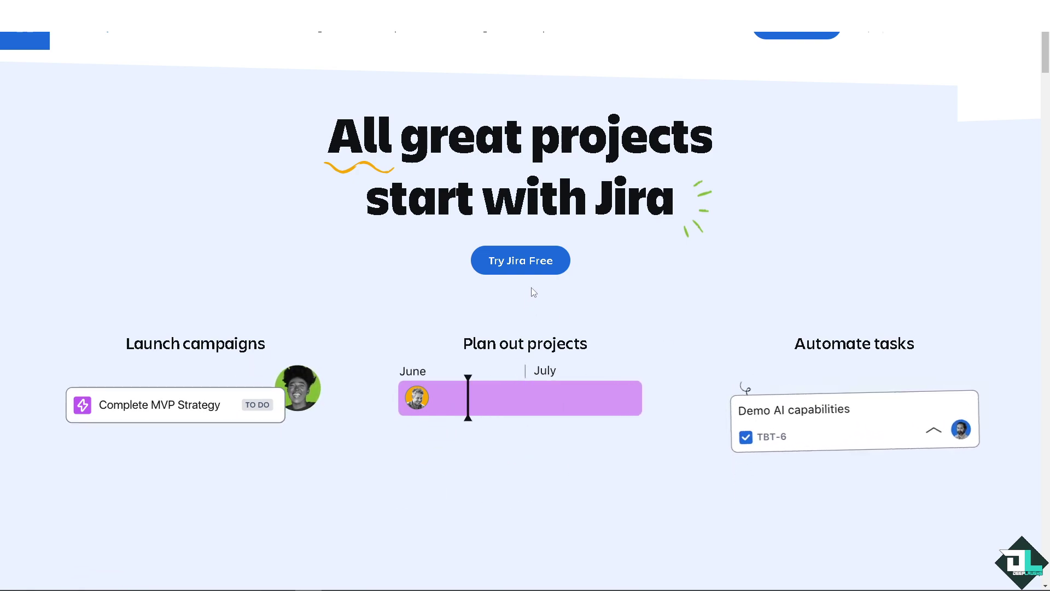
click(520, 260)
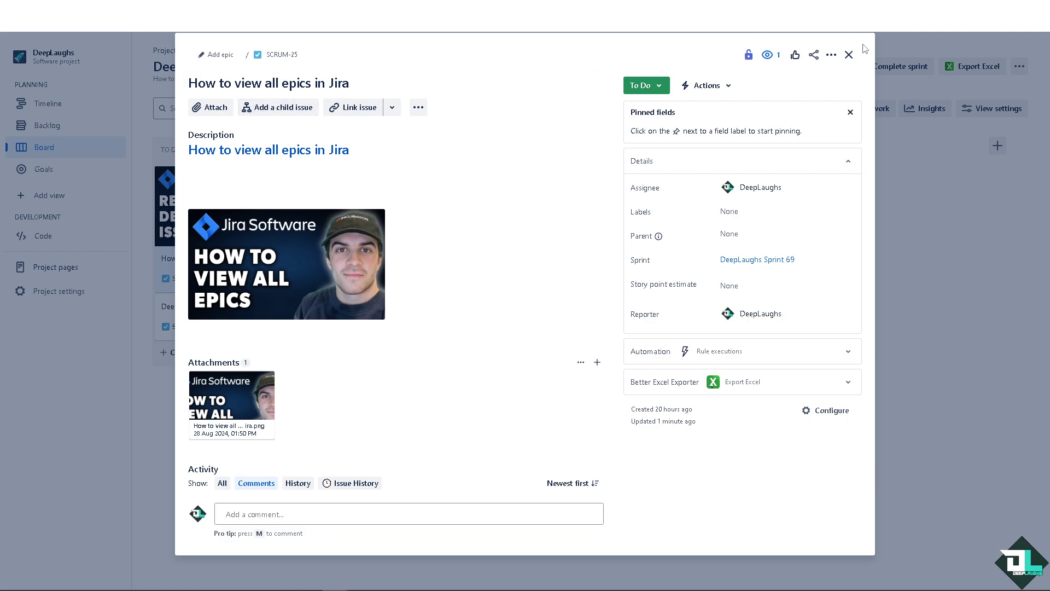
Close issue SCRUM-25 to return to the Sprint 69 board
key(Escape)
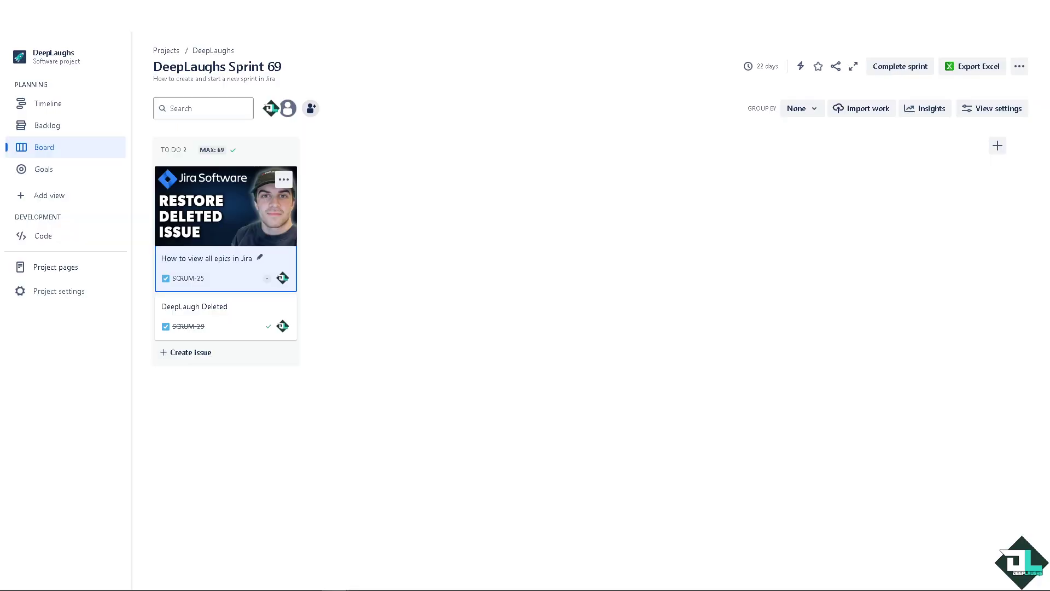
Switch to the How to Enable Backlog in Jira (HTEBIJ) project and view its Backlog
click(143, 17)
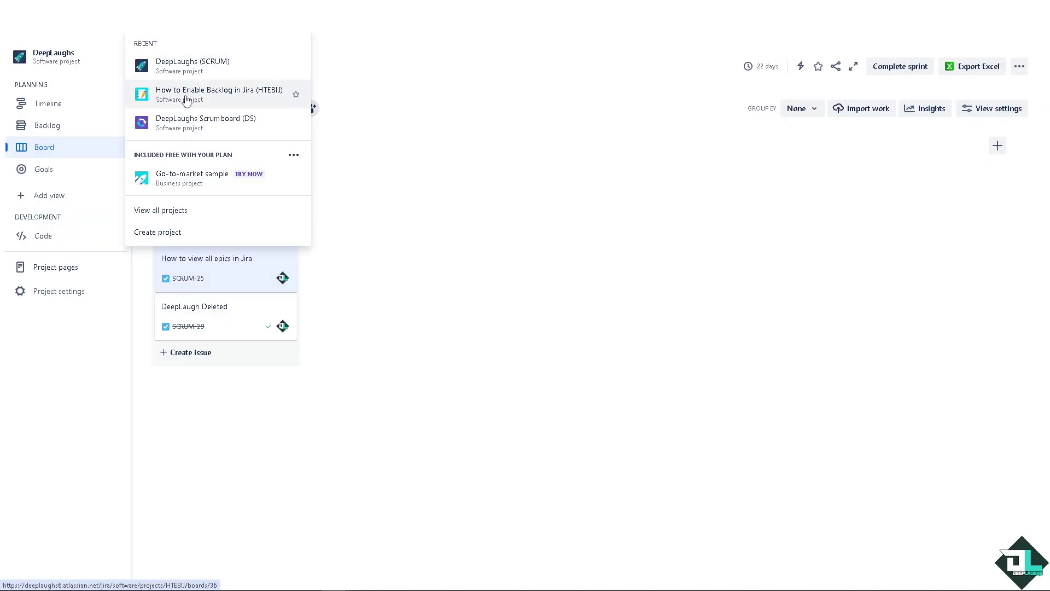
click(185, 98)
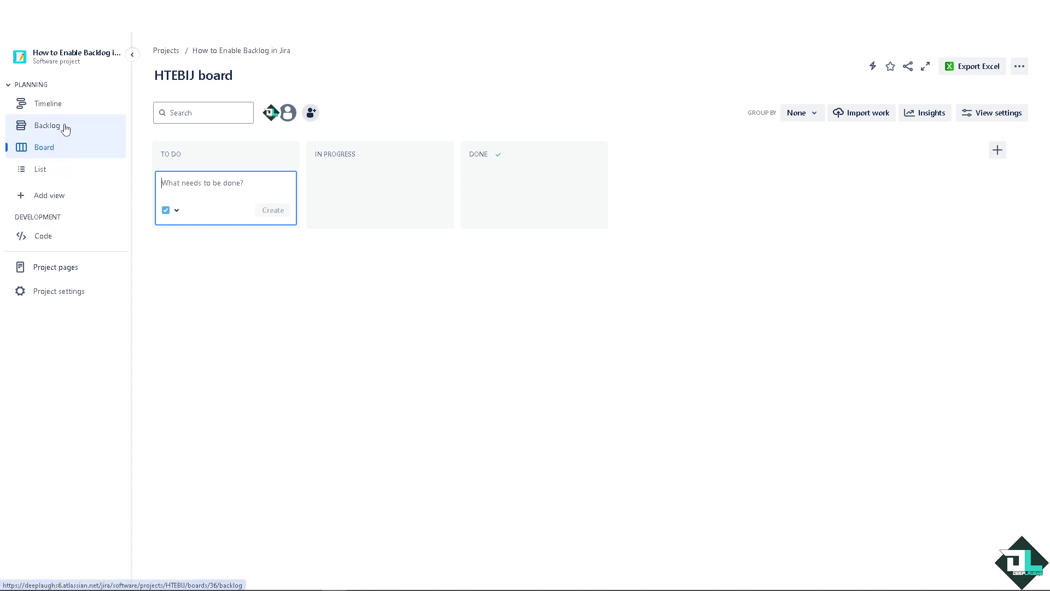
click(65, 128)
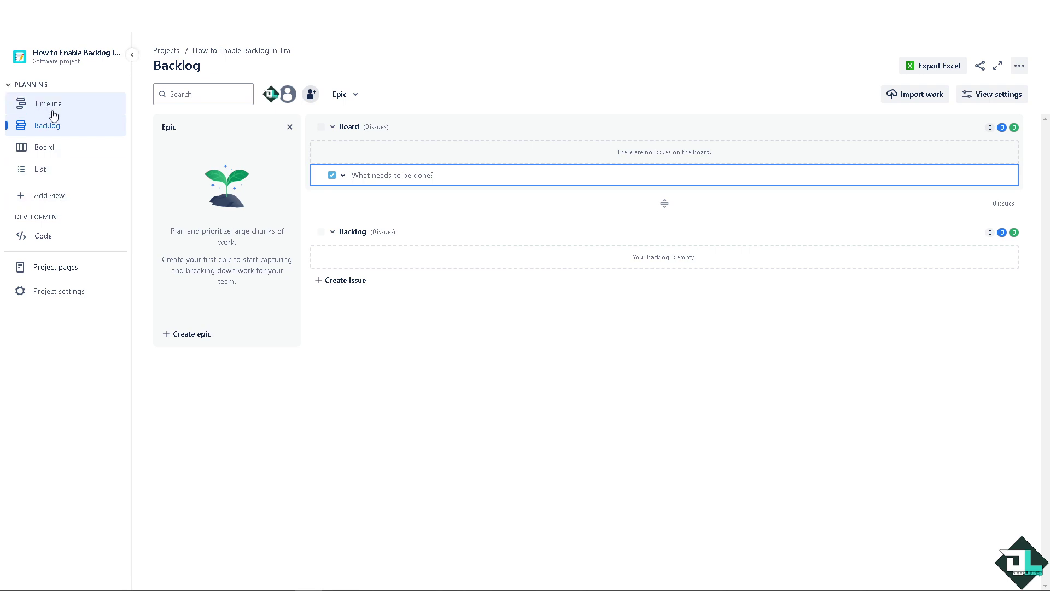
click(59, 144)
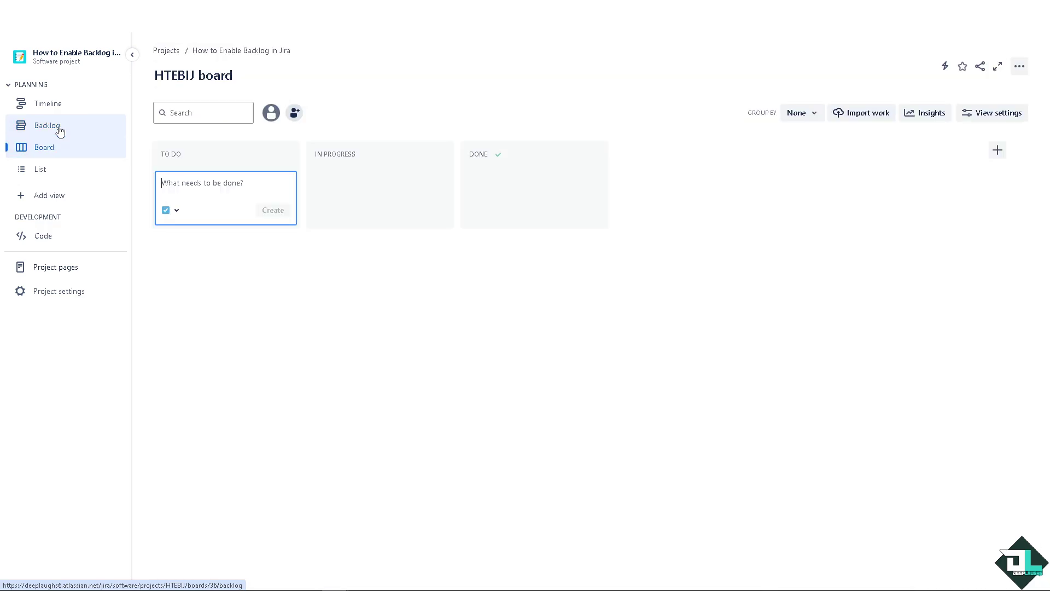
click(59, 129)
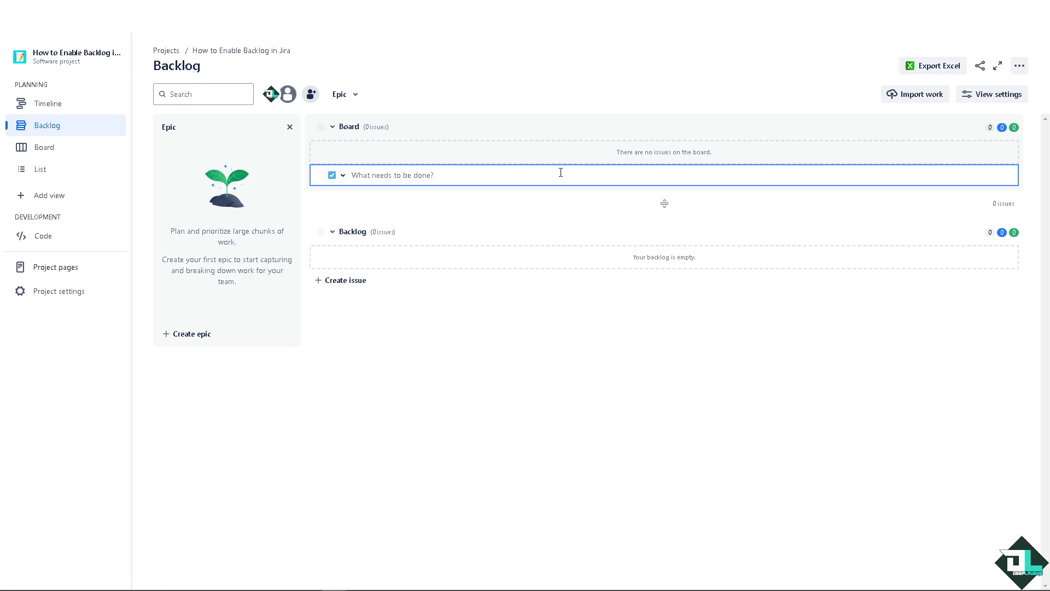
click(1020, 70)
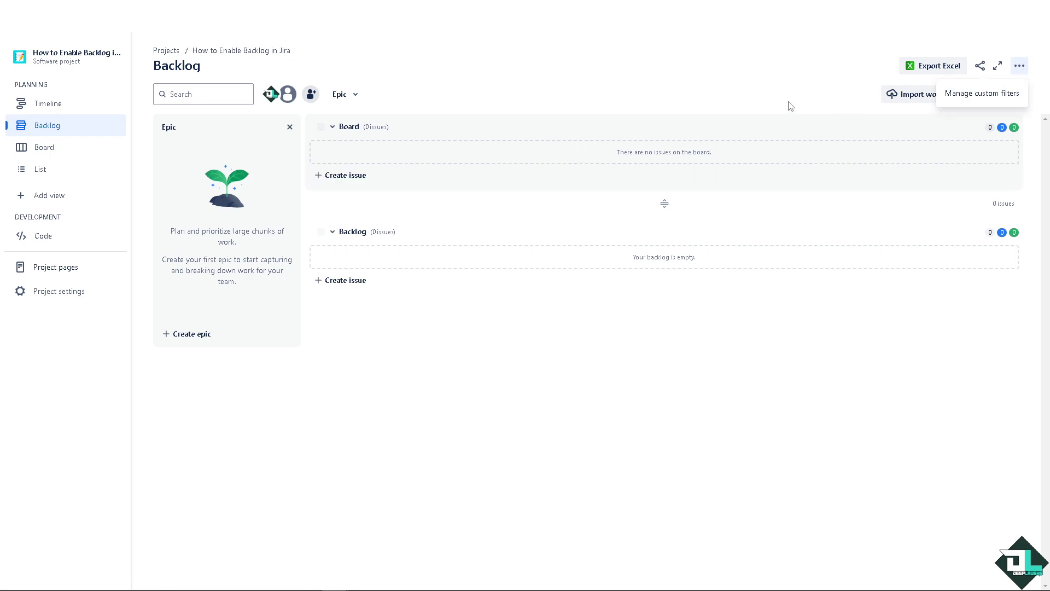
click(991, 96)
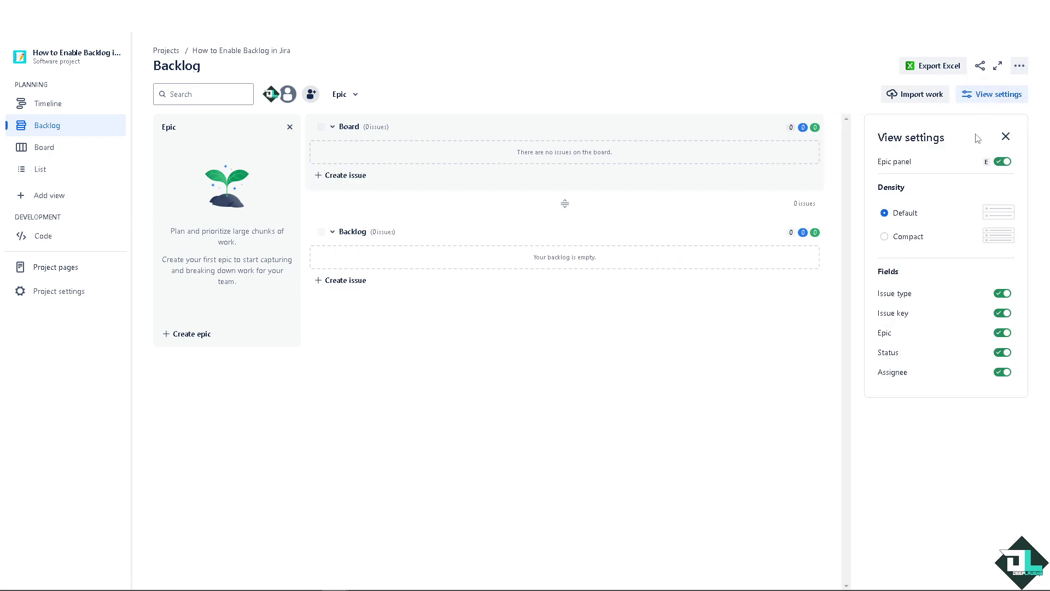
click(1001, 162)
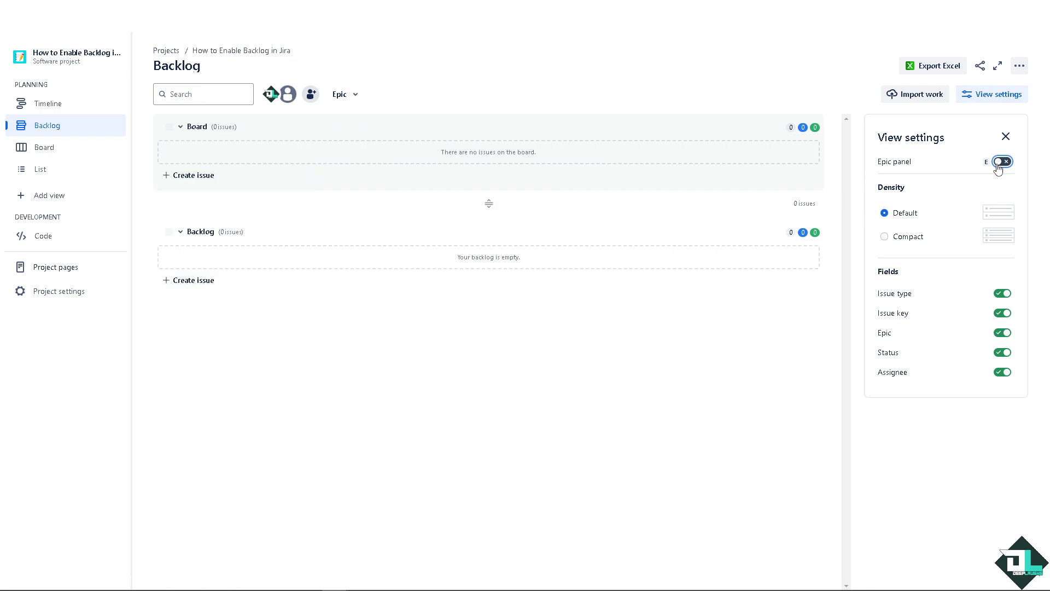
click(999, 163)
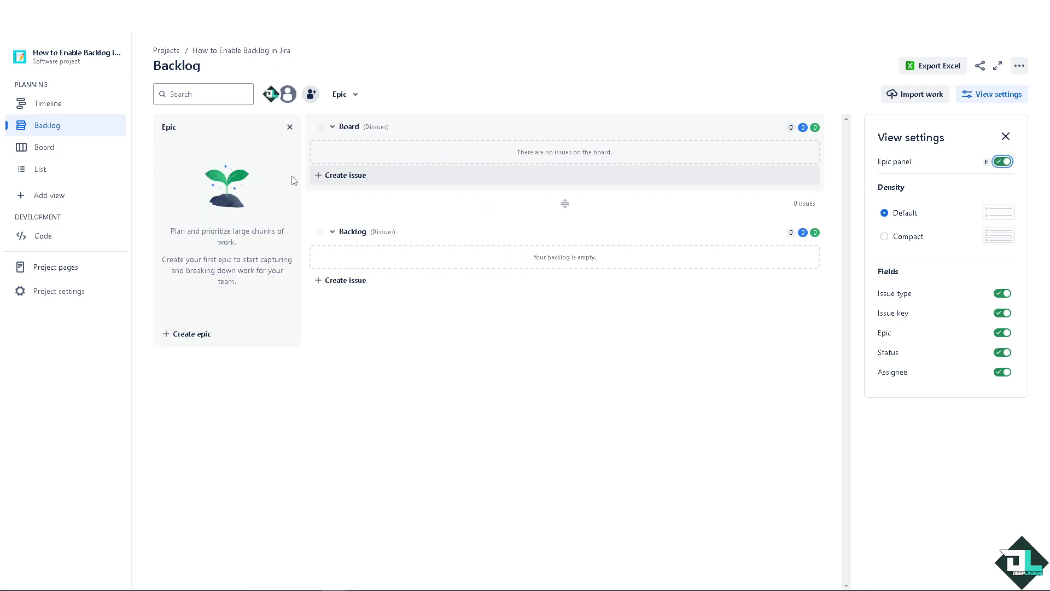
click(1005, 137)
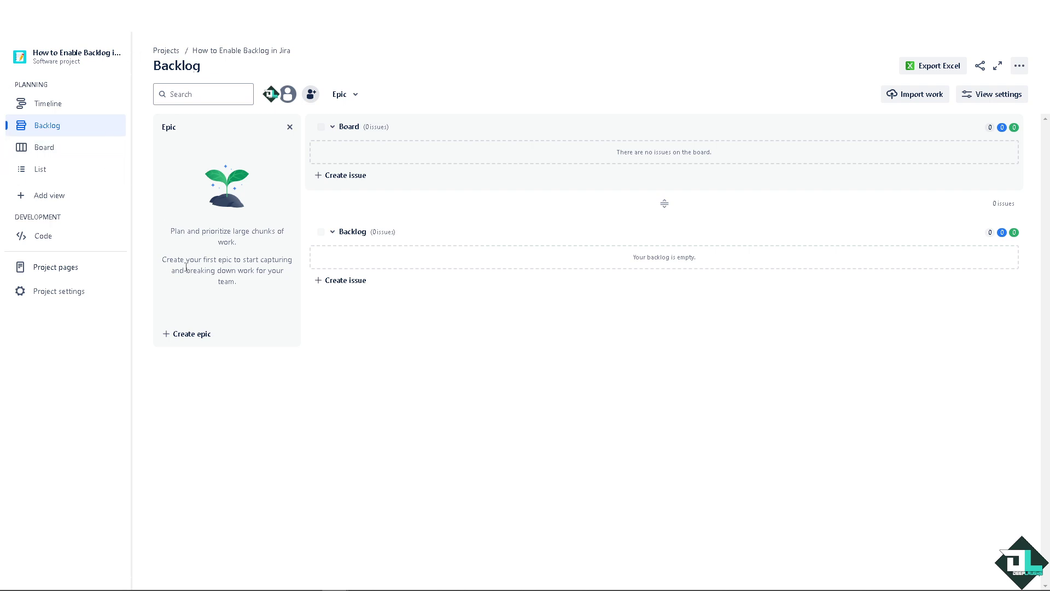
Create the epic 'How to view all epics in Jira' in the backlog
click(207, 334)
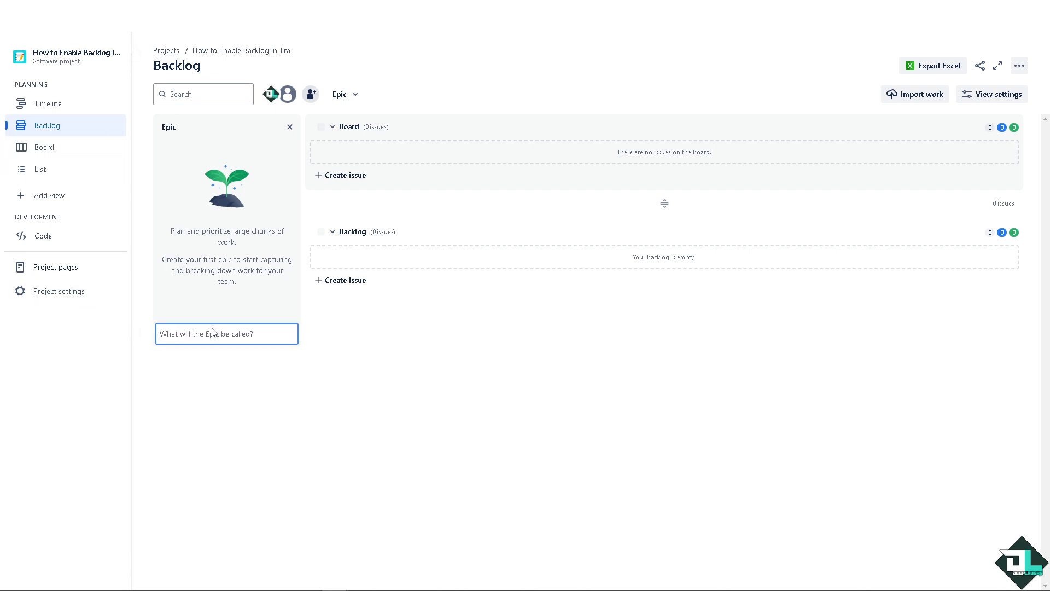
text(How to view all epics in Jira)
key(Return)
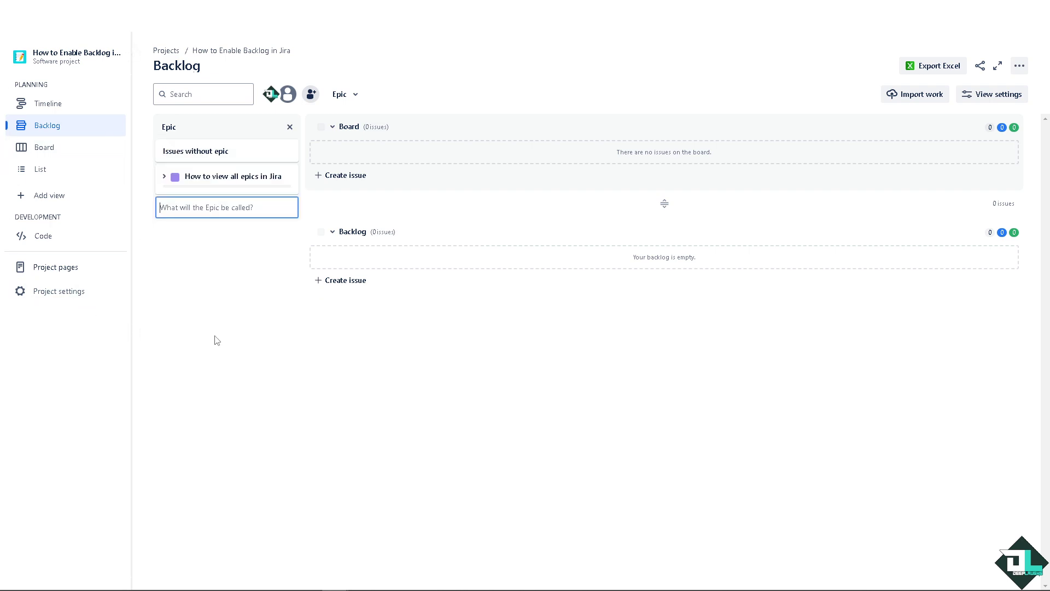
Filter the backlog by the new epic and open its full details
click(208, 178)
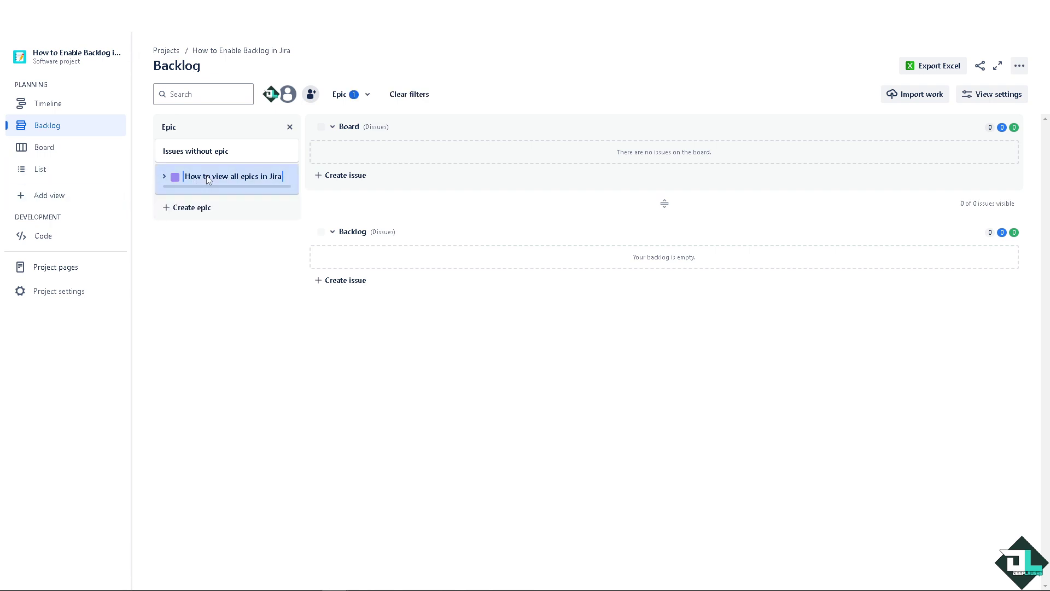
click(367, 96)
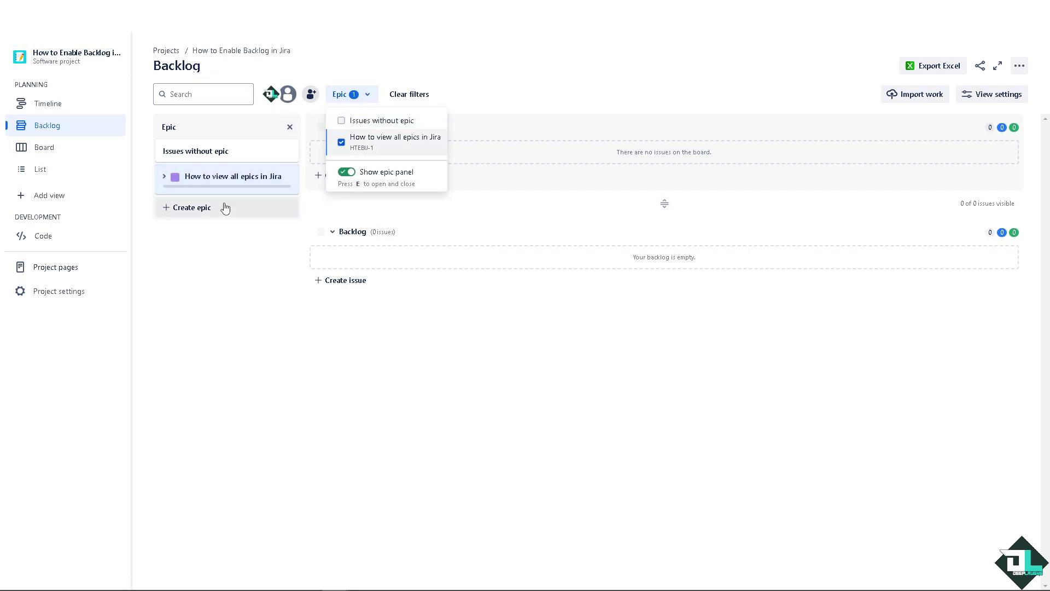
click(164, 176)
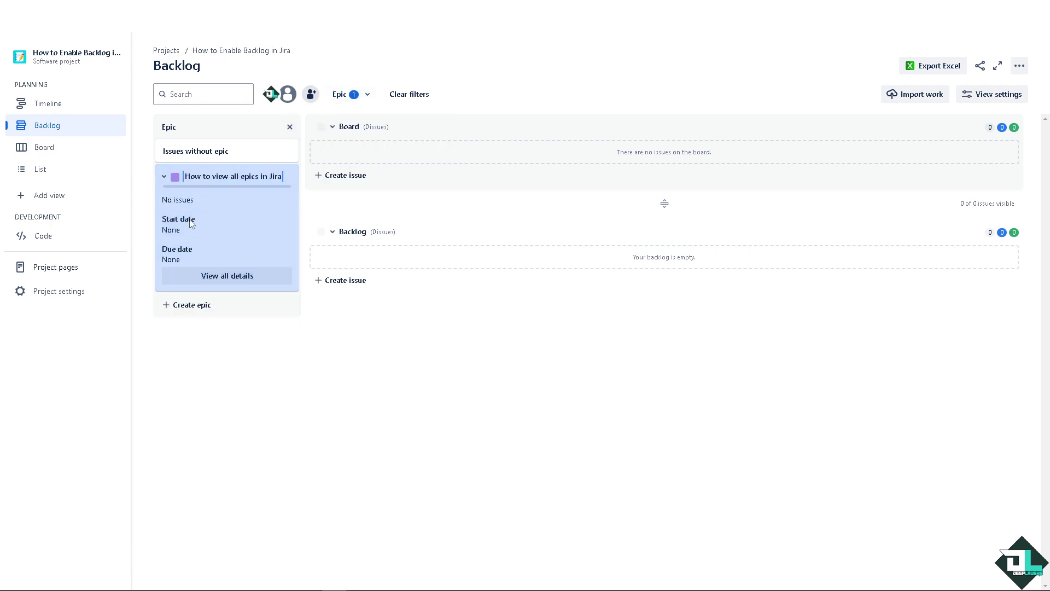
click(221, 279)
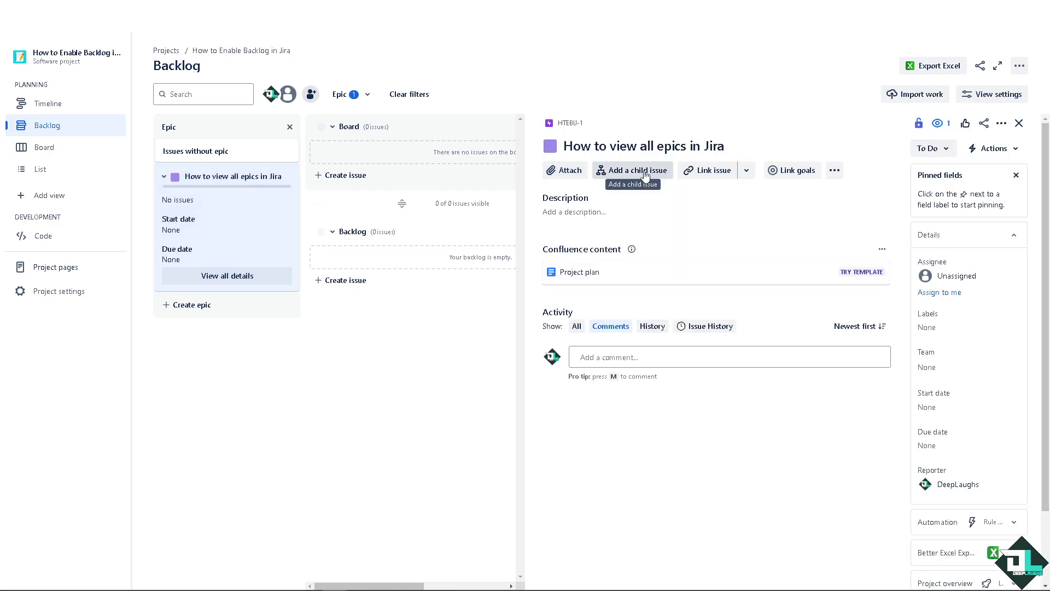
Add 'How to create a Subtask in Jira!' (HTEBIJ-2) as the epic's child issue
click(645, 174)
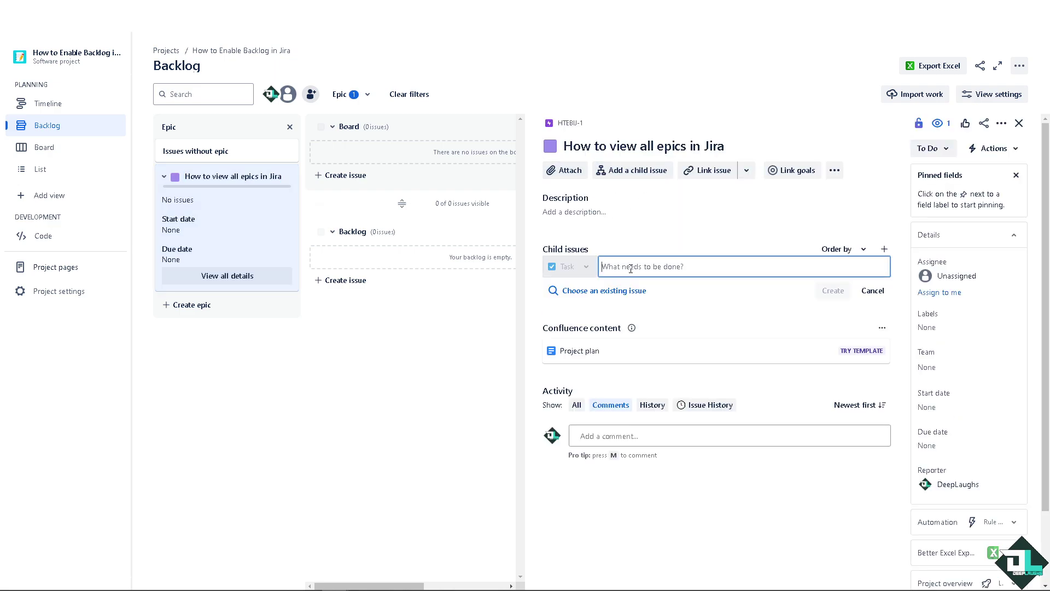
click(739, 264)
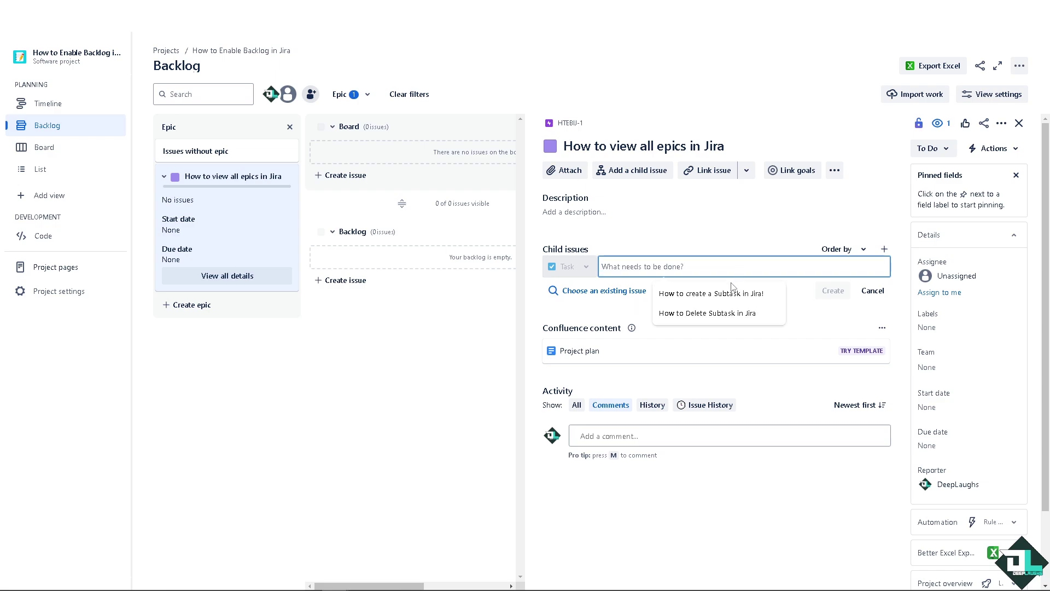
click(709, 294)
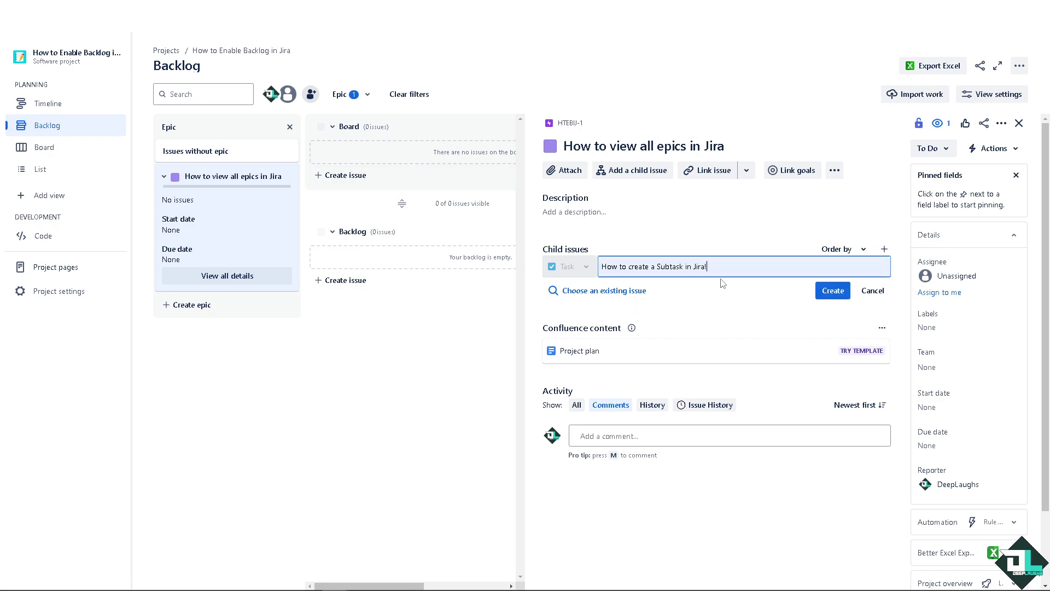
click(832, 291)
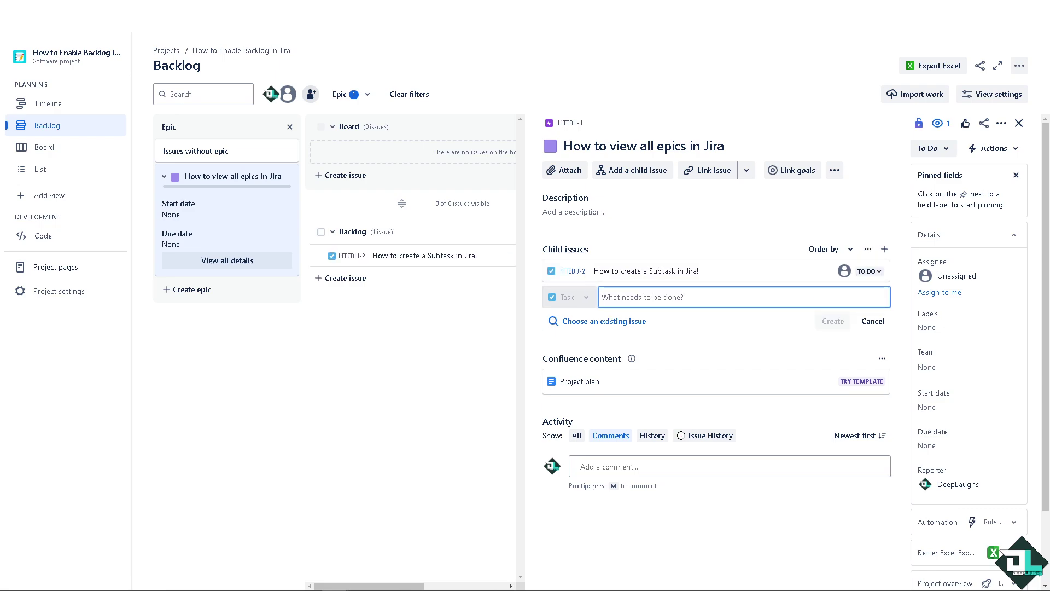
key(Escape)
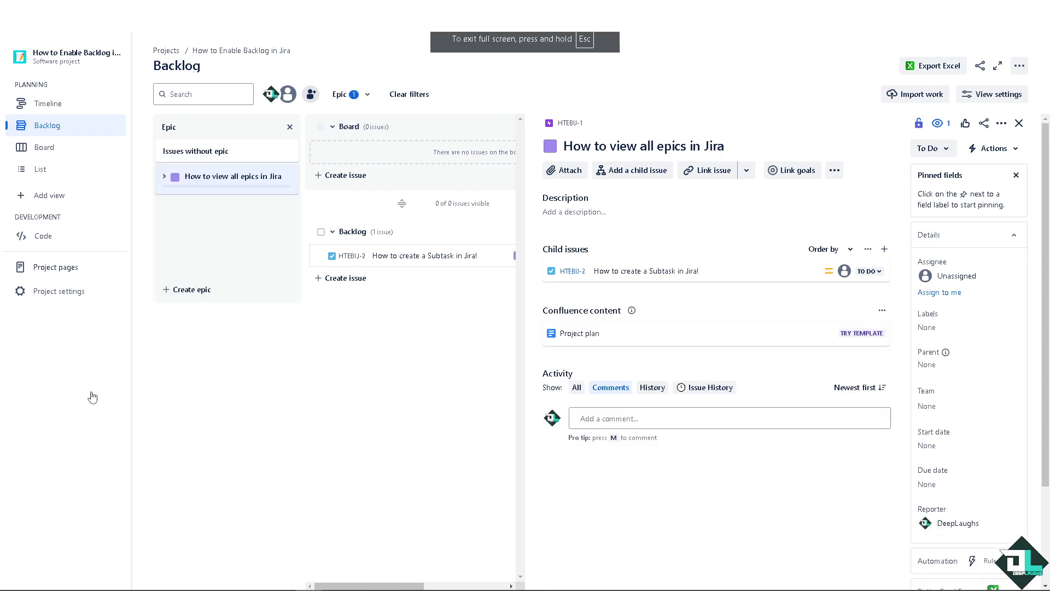
On the Timeline, expand then collapse all epics, keeping completed issues at 12 months
click(164, 176)
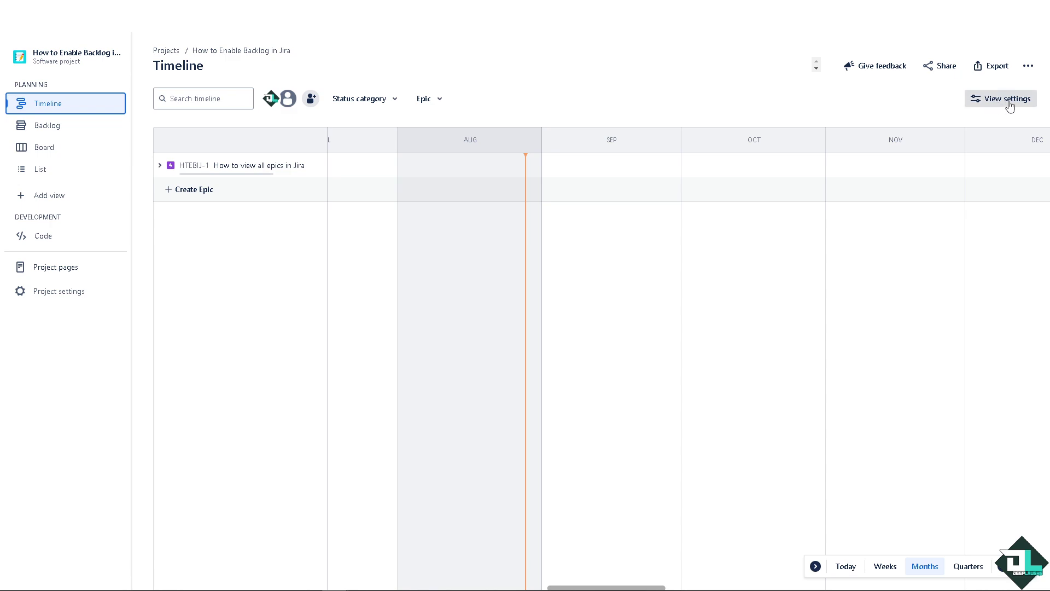
click(987, 109)
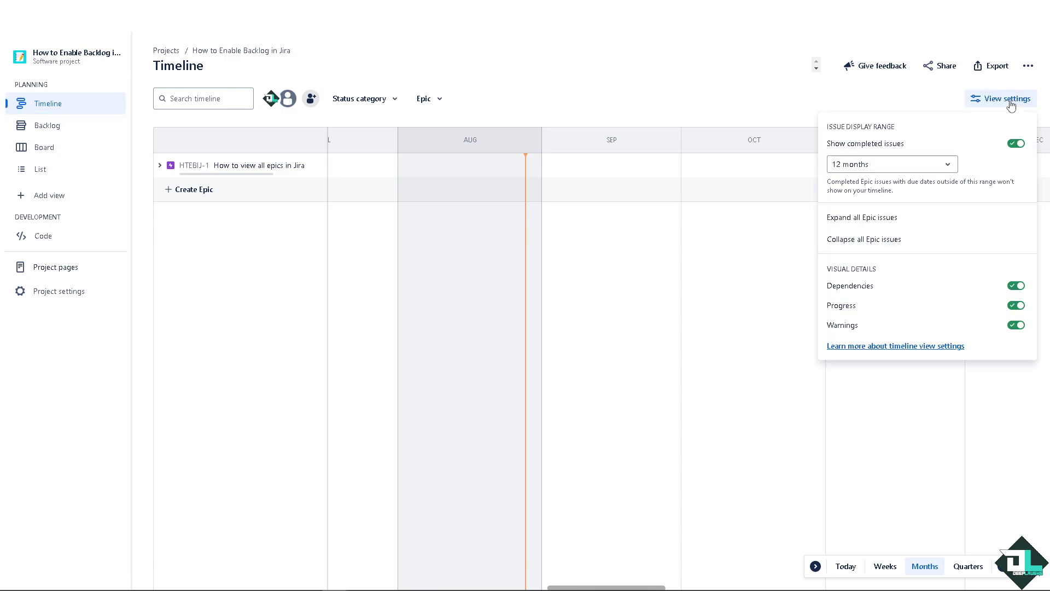
click(887, 221)
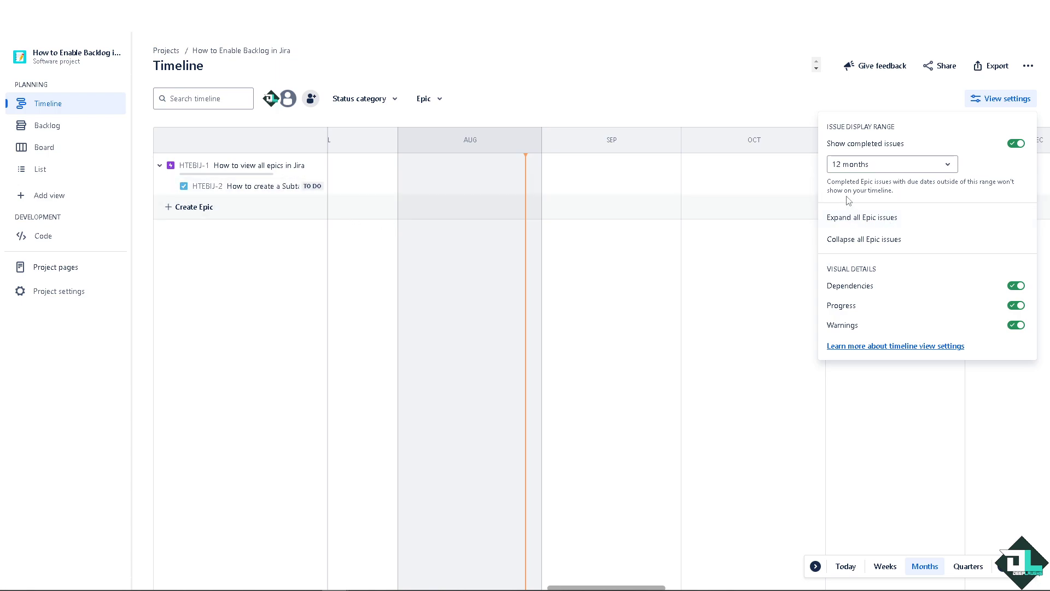
click(880, 243)
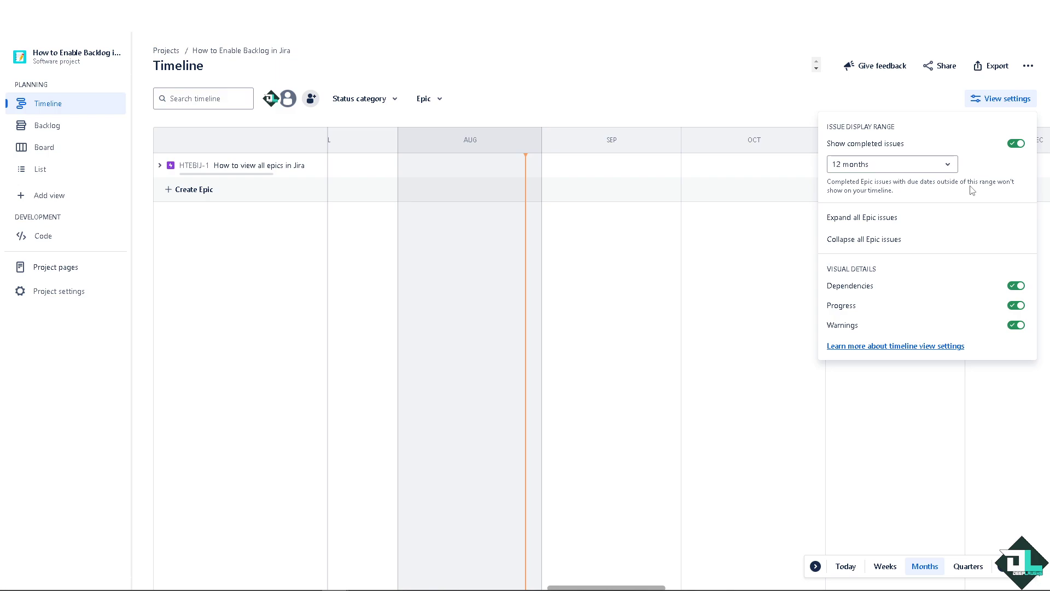
click(906, 167)
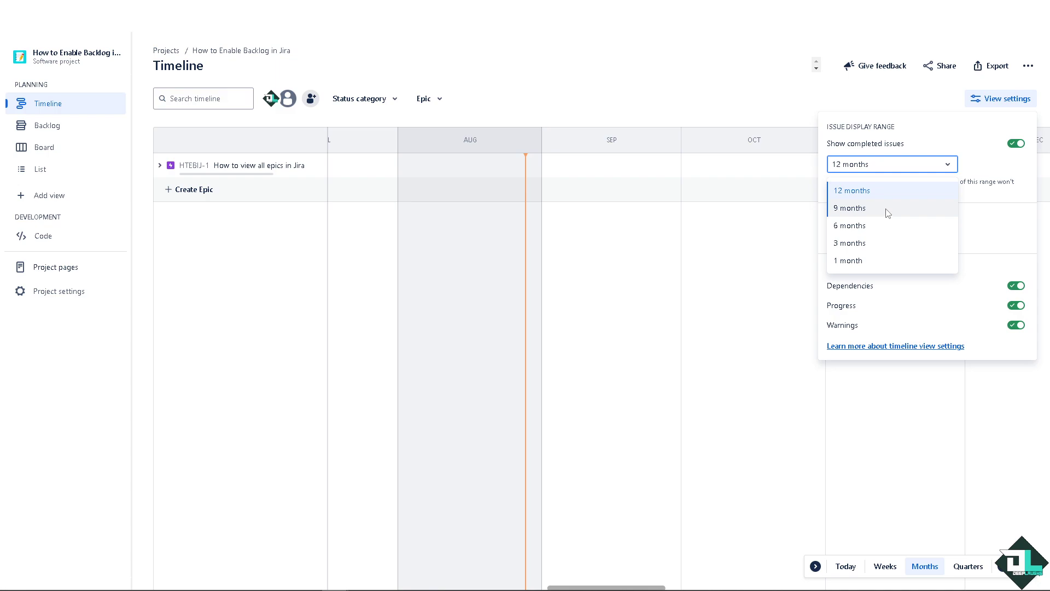
click(993, 181)
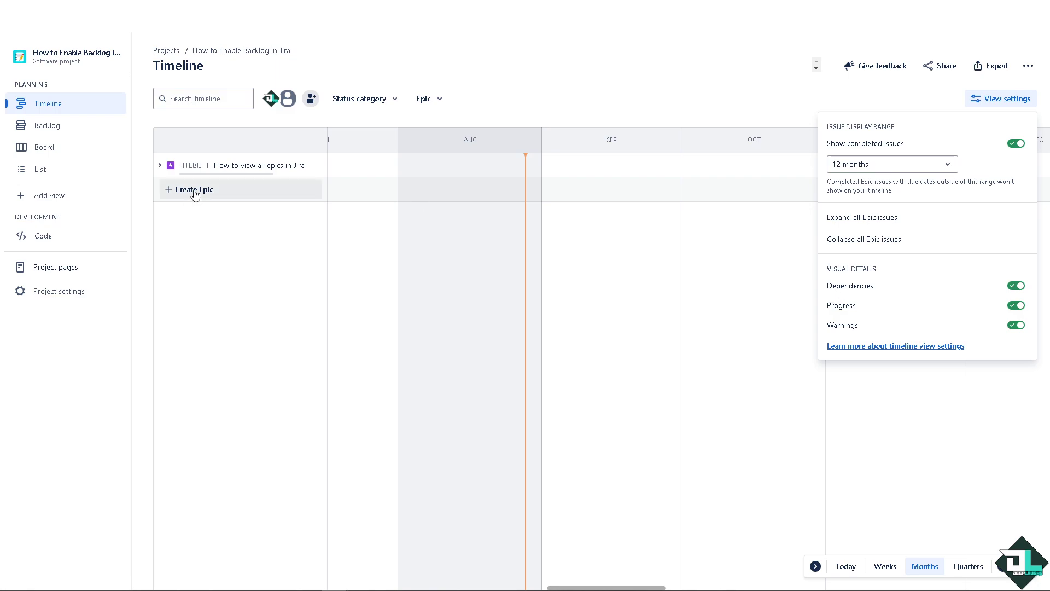
Create a second epic named 'DeepLaughs EPIC' on the timeline
click(880, 218)
click(189, 208)
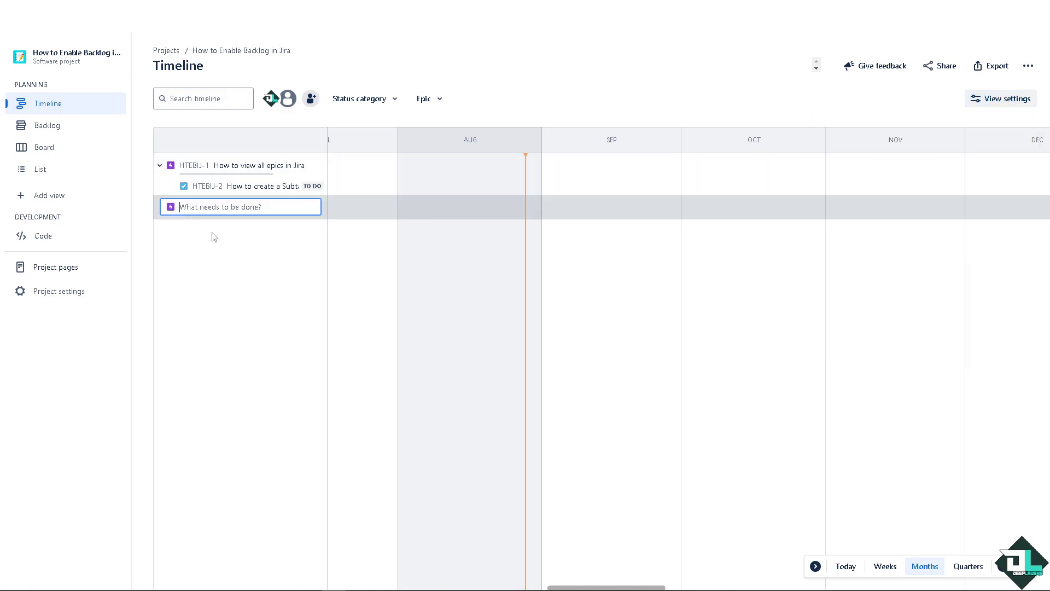
text(DeepLaughs EPIC)
key(Return)
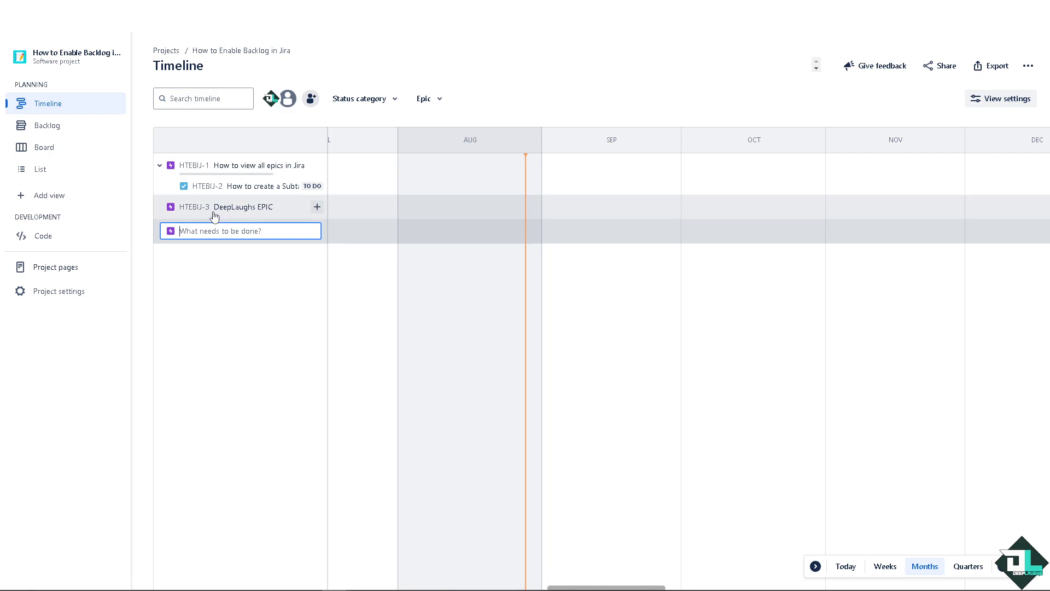
Reload the Timeline and expand all epics to show HTEBIJ-2 under HTEBIJ-1
click(57, 128)
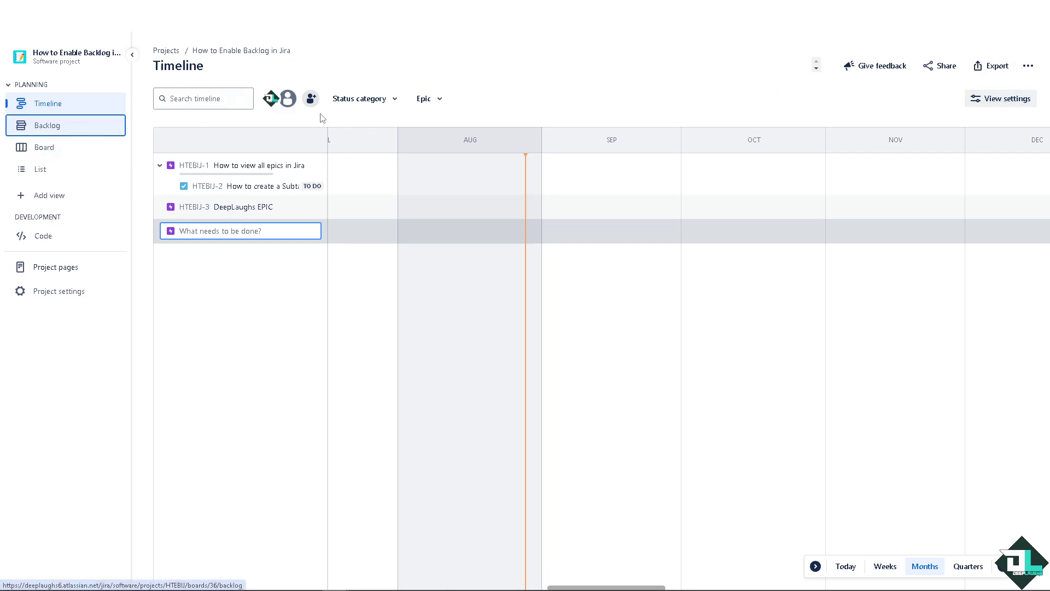
click(57, 103)
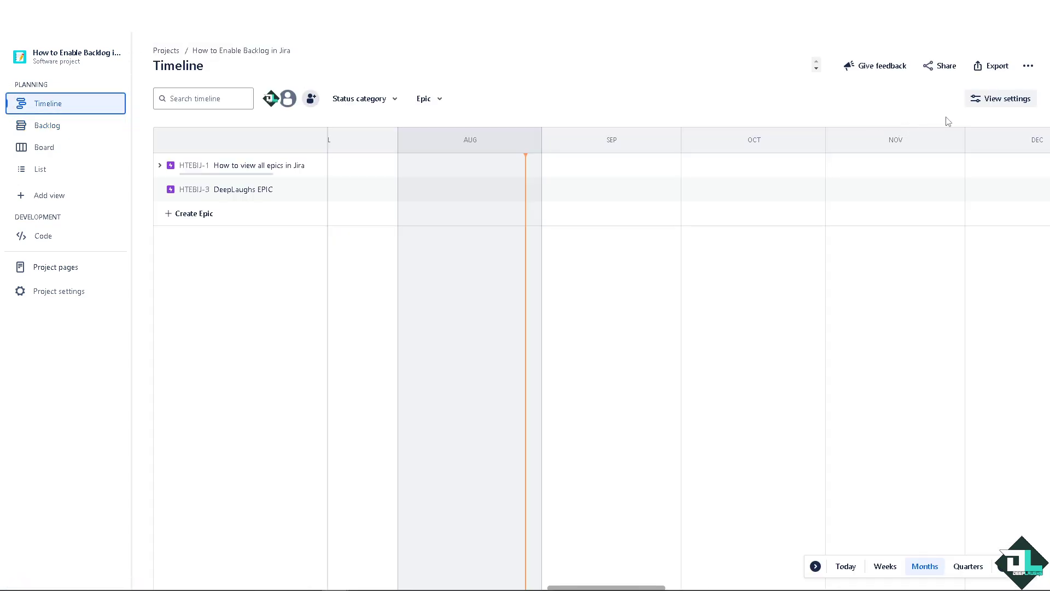
click(1002, 99)
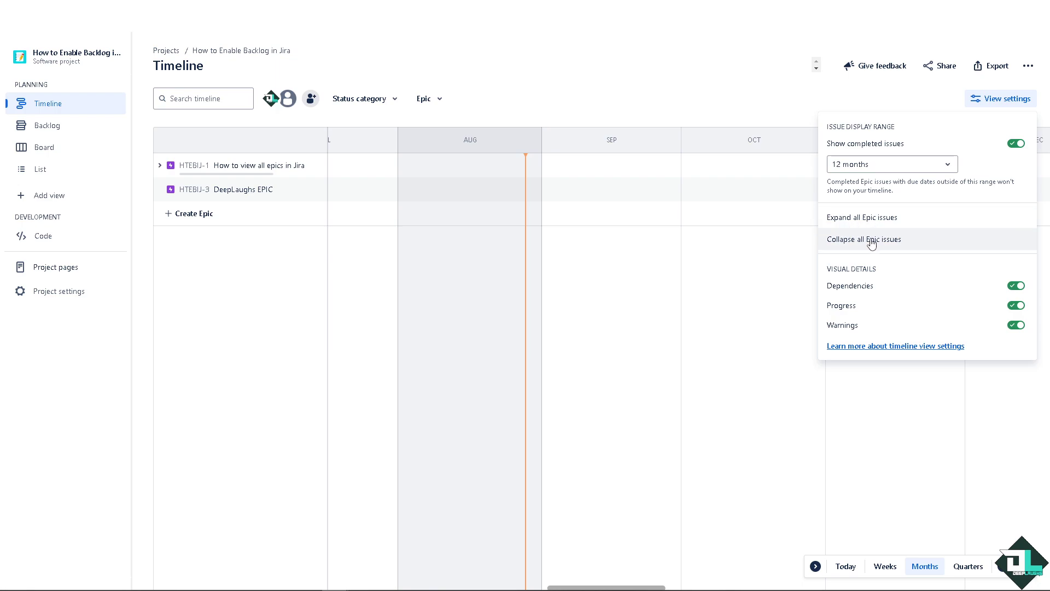
click(872, 220)
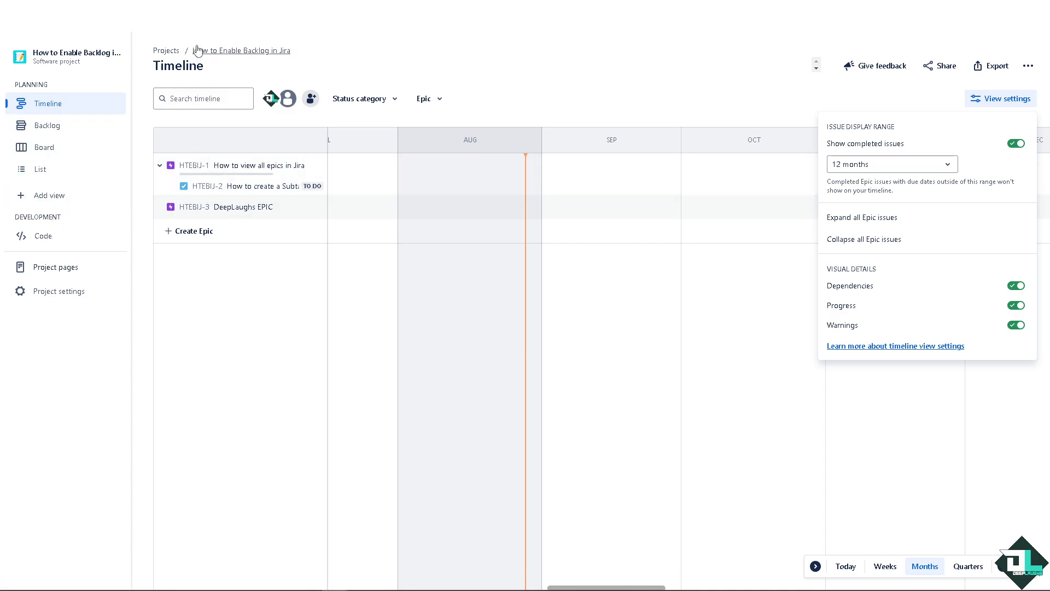
Close View settings and list all issues in search using basic filters
click(605, 96)
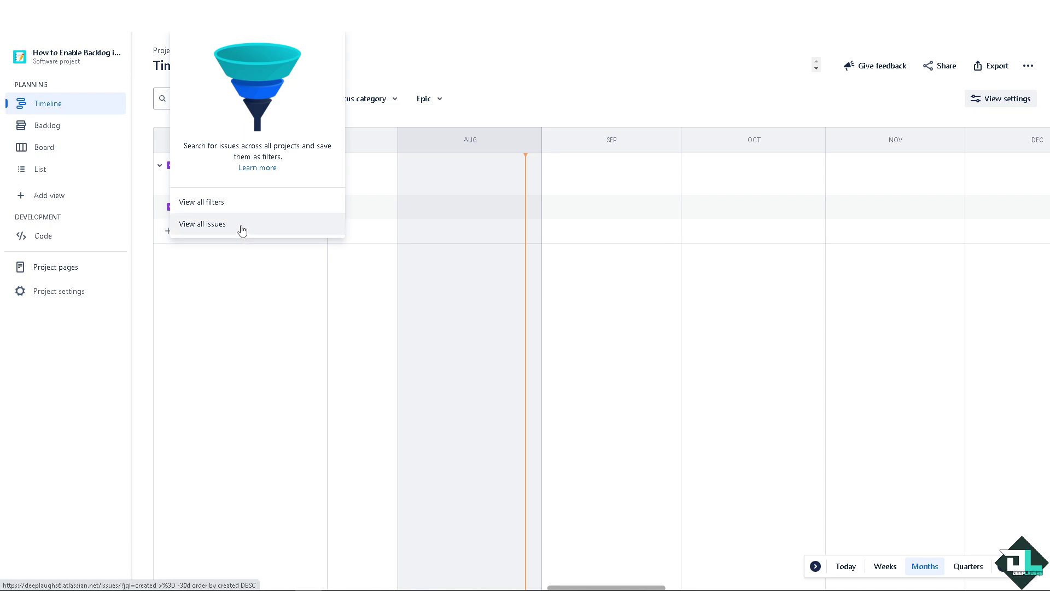
click(260, 225)
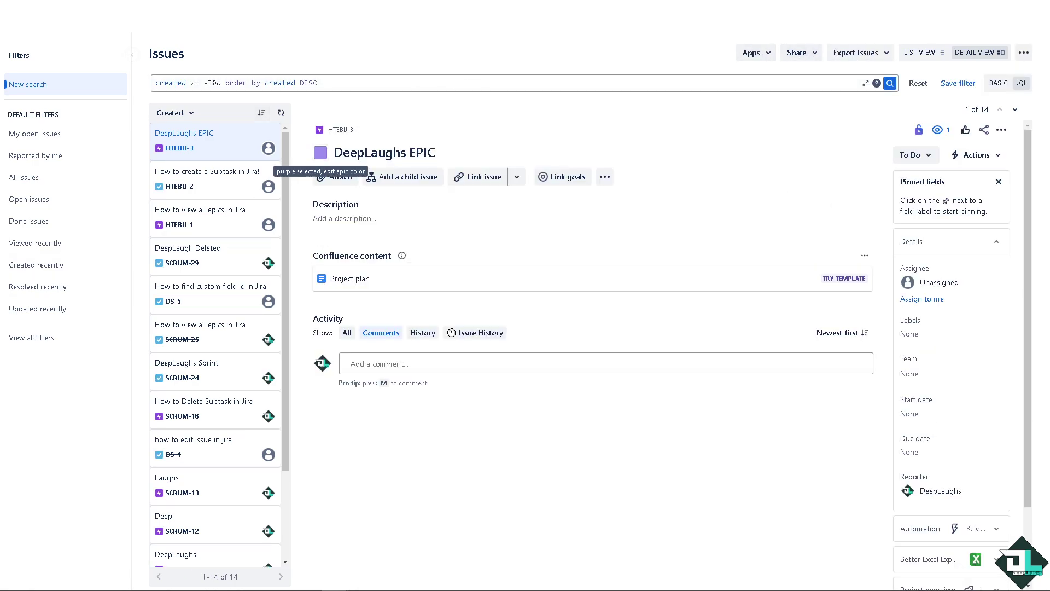
click(996, 84)
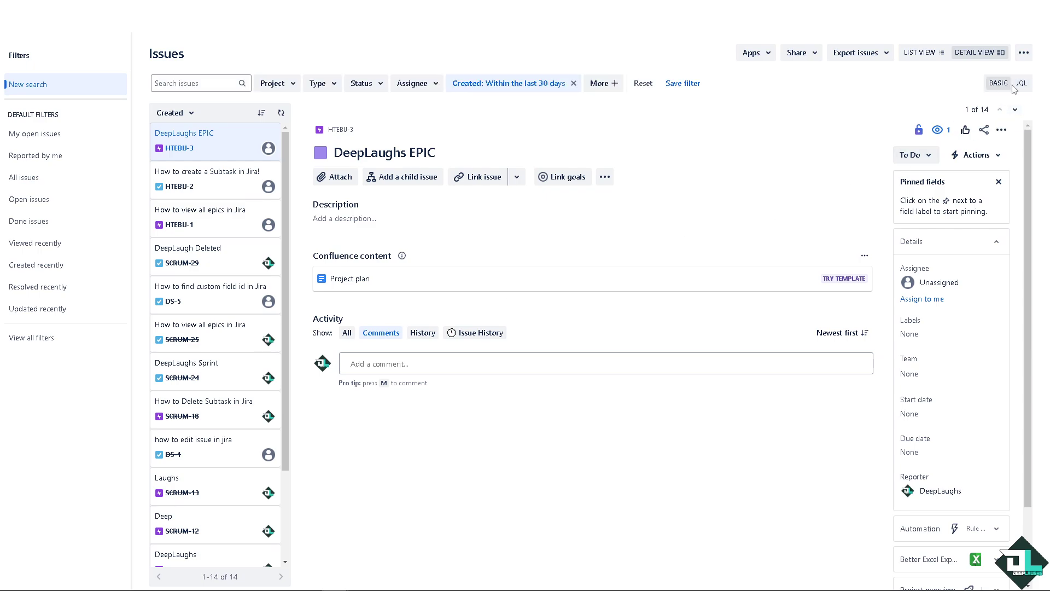
click(334, 88)
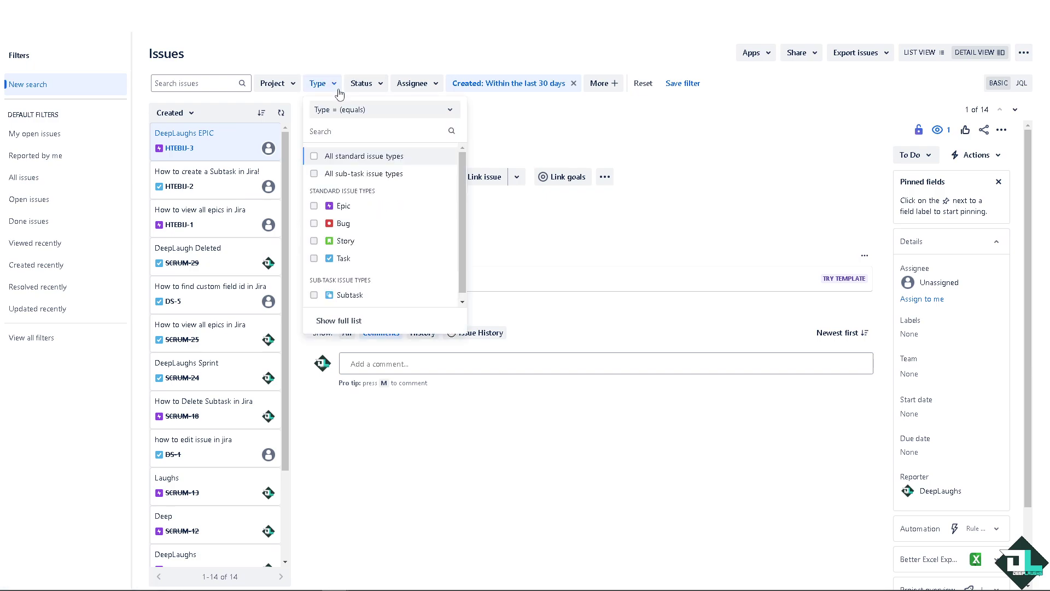
click(314, 208)
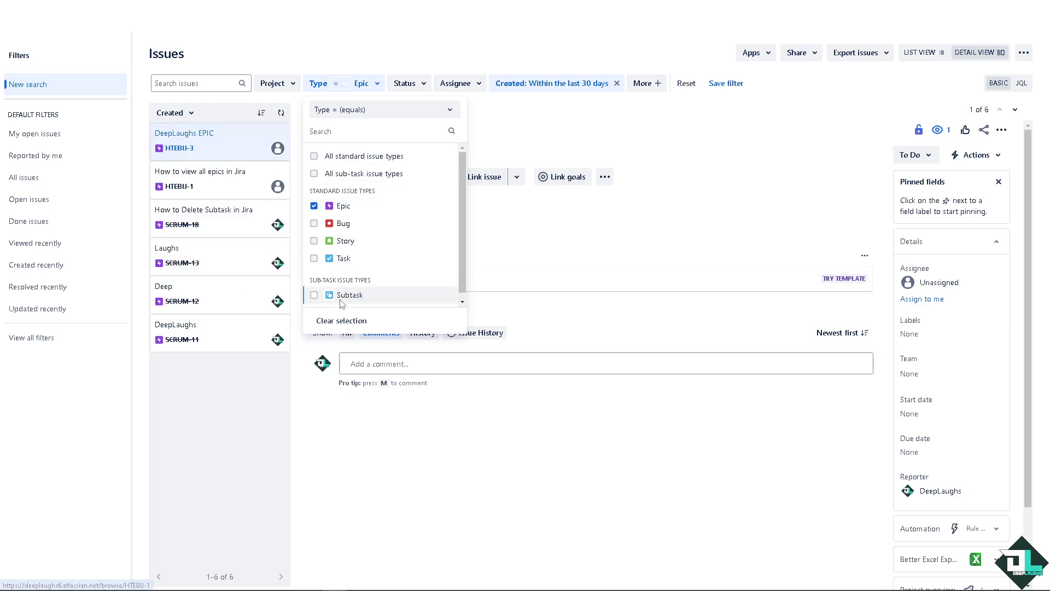
click(352, 424)
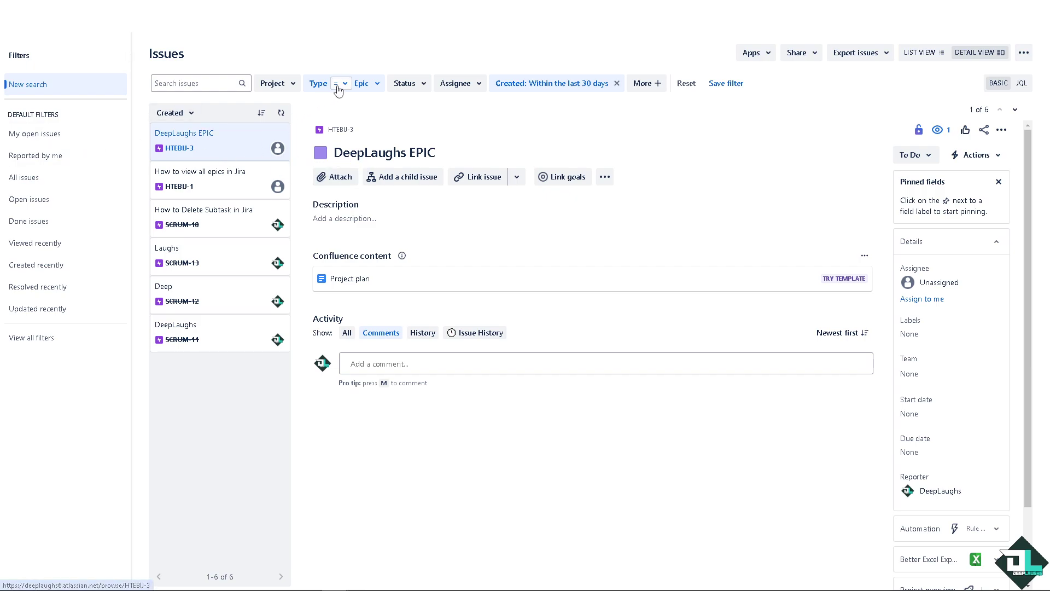
click(375, 85)
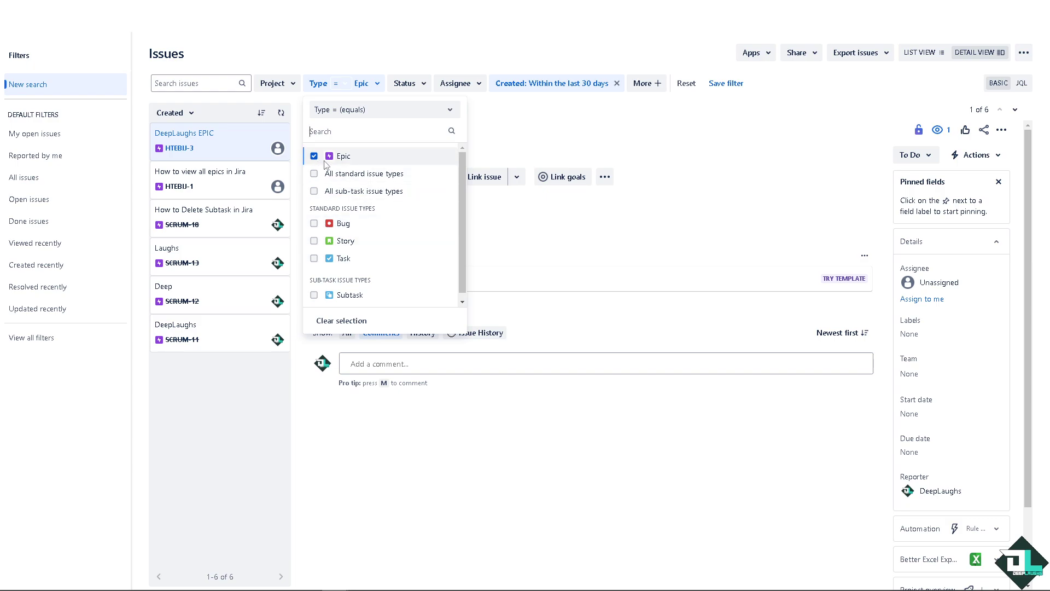
click(435, 478)
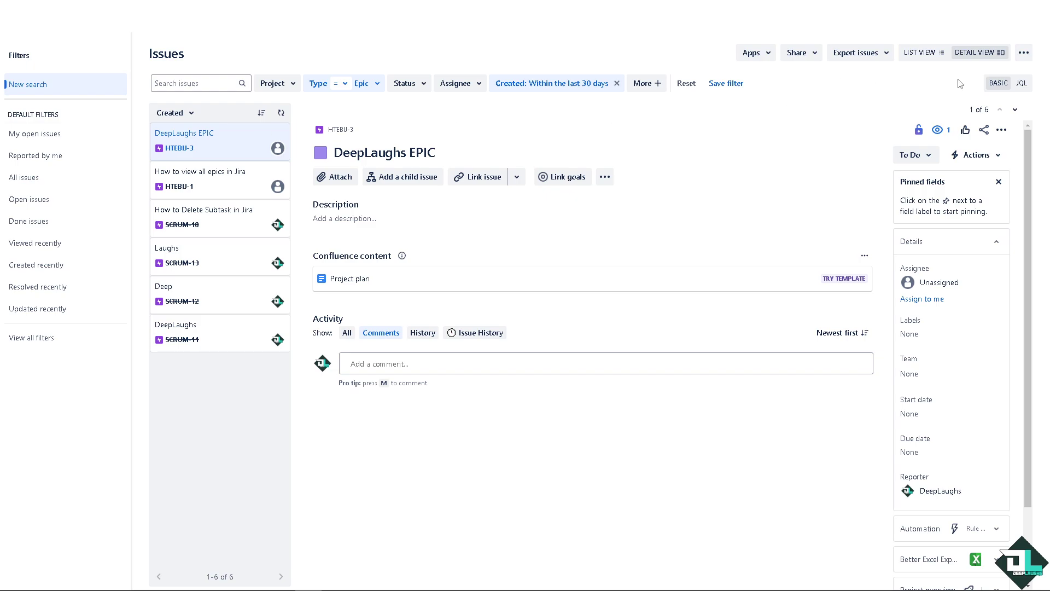
Replace the search with the JQL query 'issuetype = Epic' and run it
click(1021, 83)
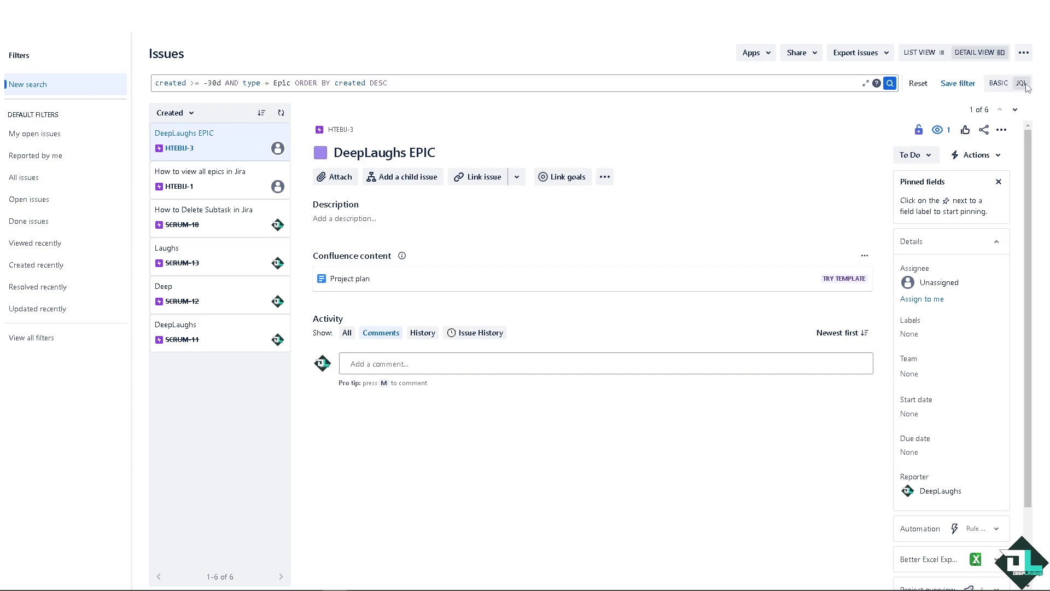
click(470, 85)
drag(468, 85, 140, 77)
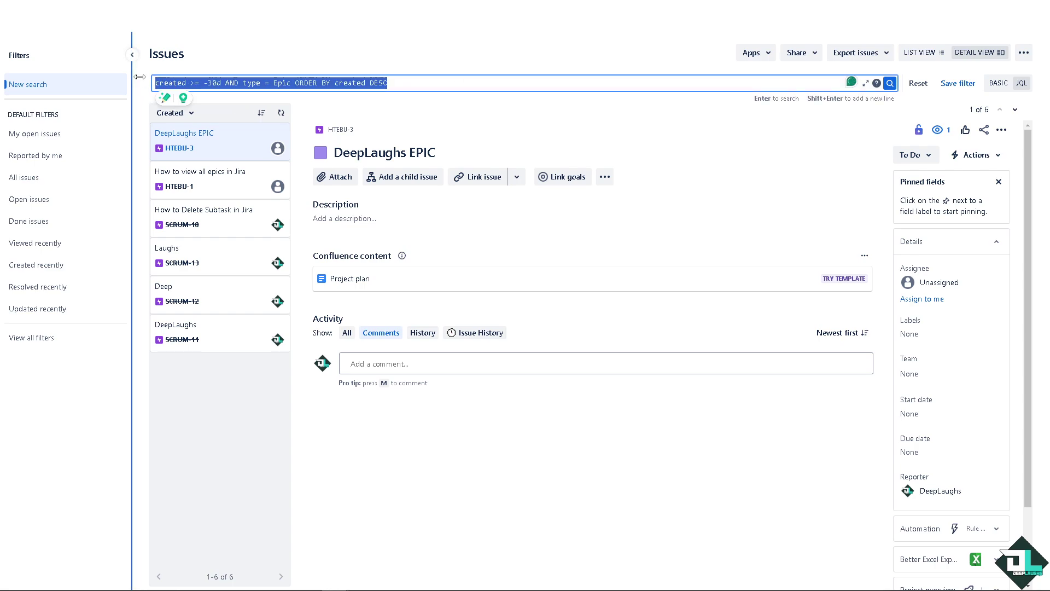
key(BackSpace)
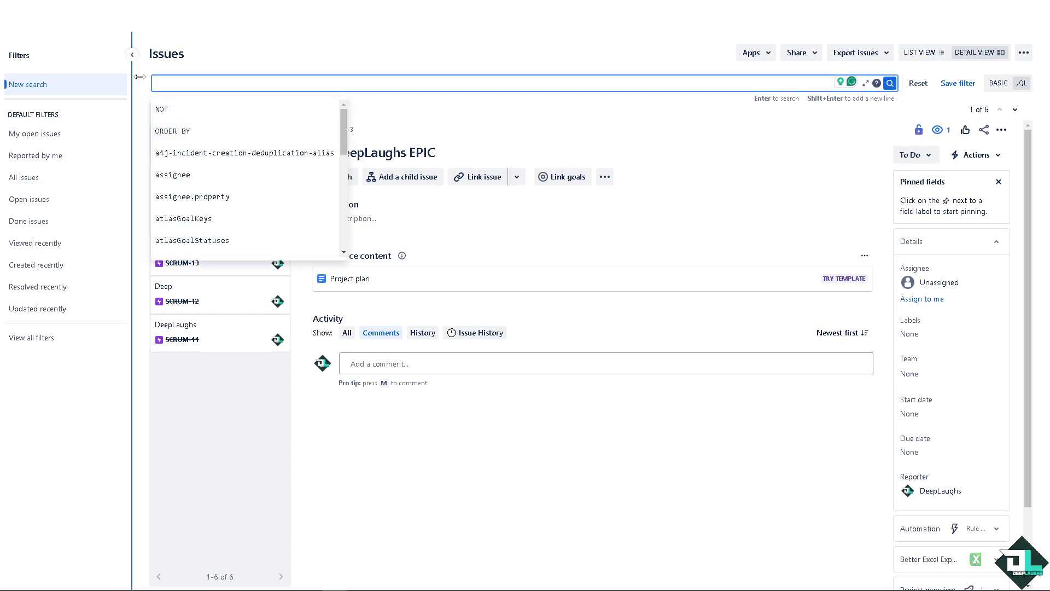
text(issue)
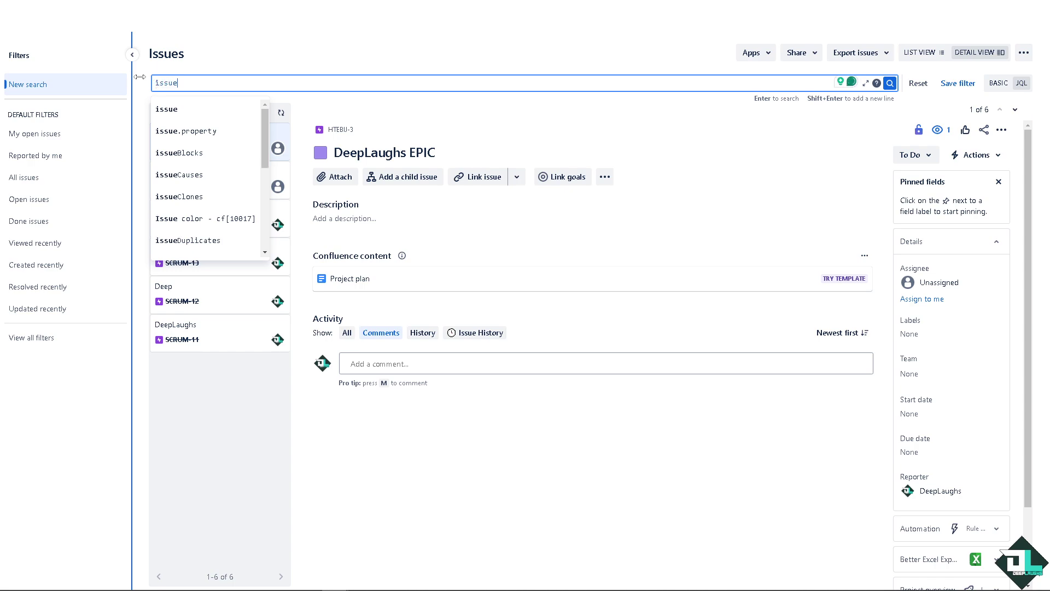
text(type)
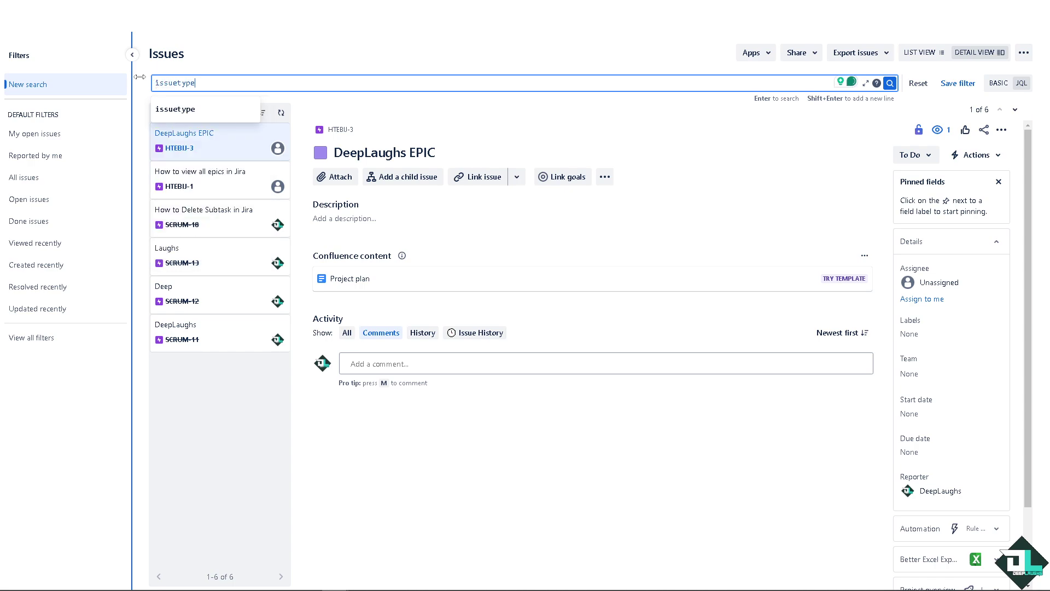
text( =)
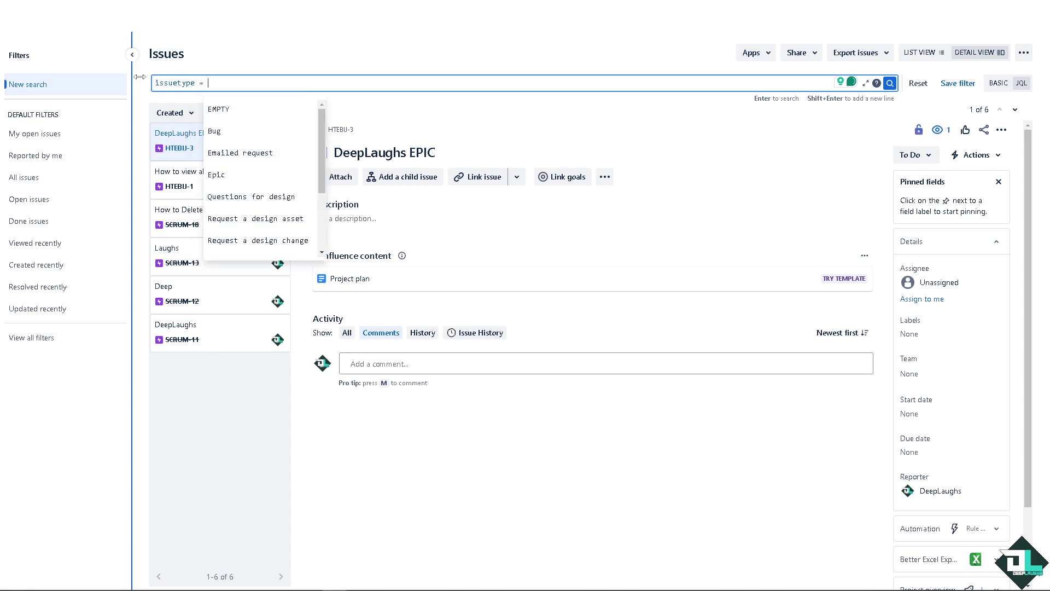
text( Epic)
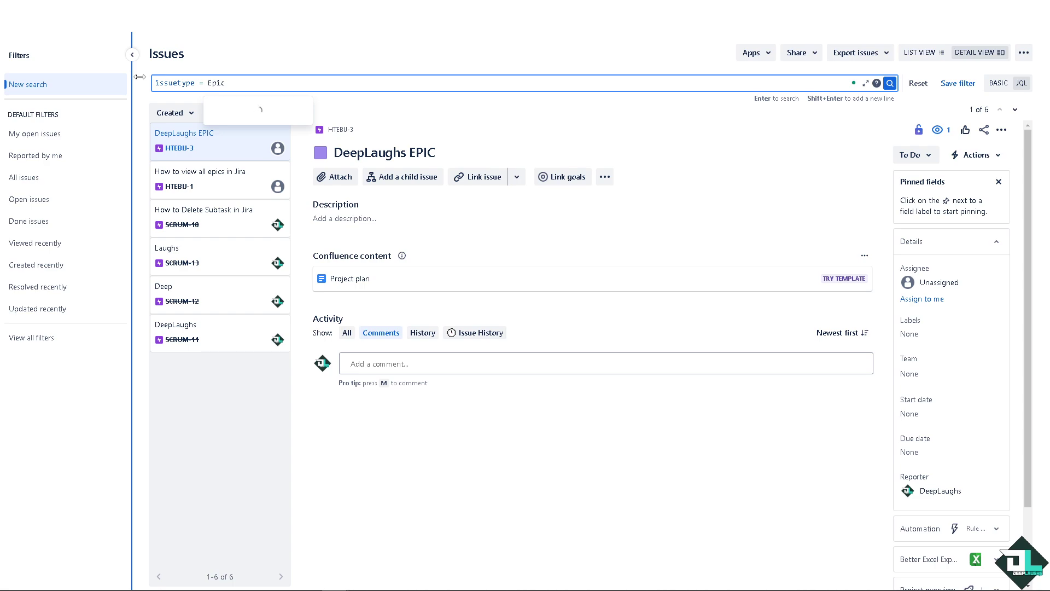
key(Return)
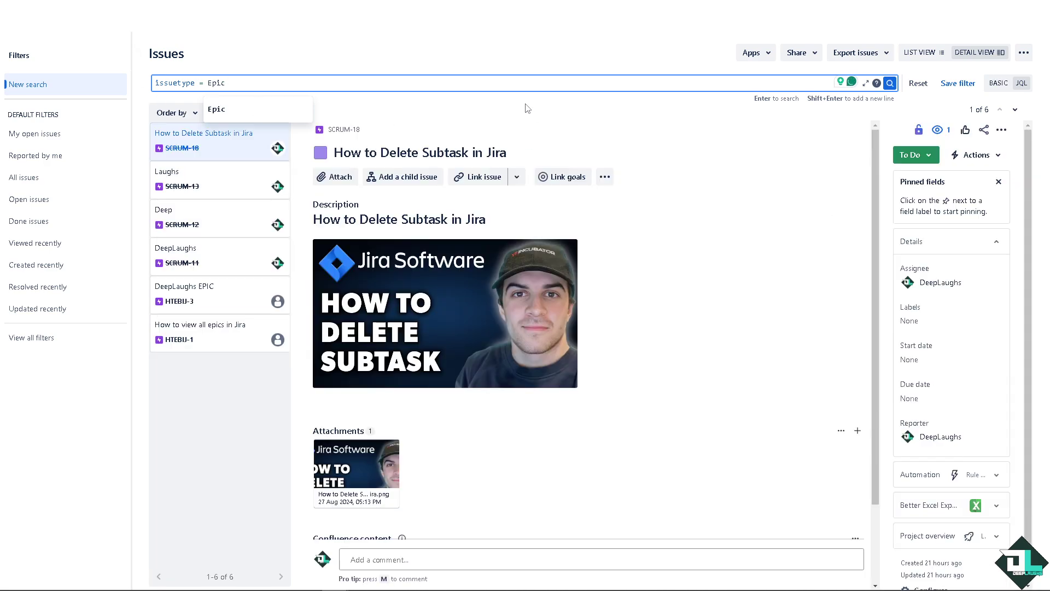
key(Down)
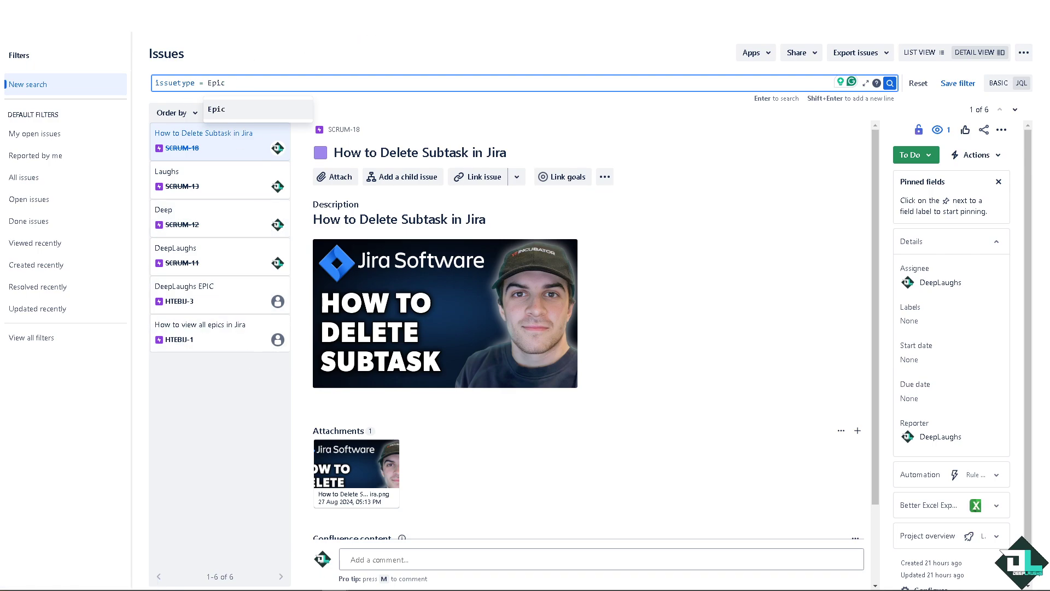
Search the Marketplace for 'Portfolio for Jira' and open BigPicture - Project Management & PPM
click(394, 16)
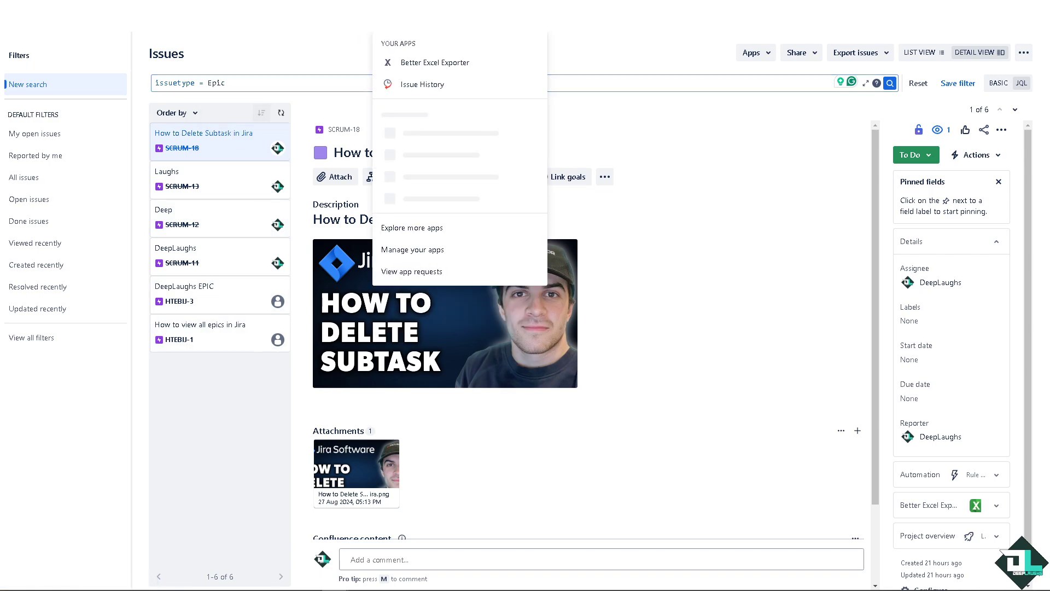
click(419, 228)
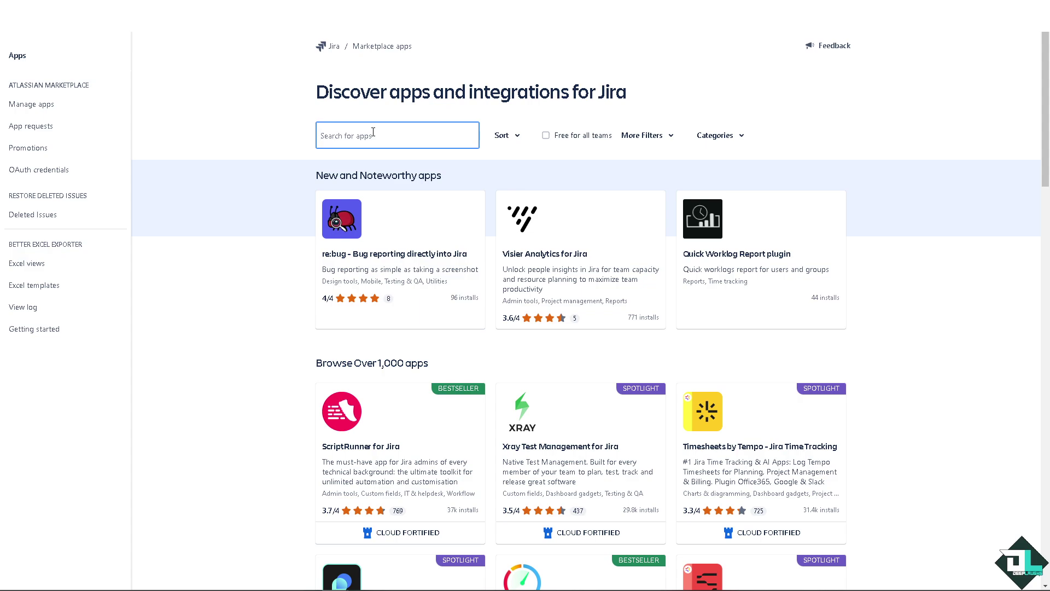
text(Portfolio for Jira)
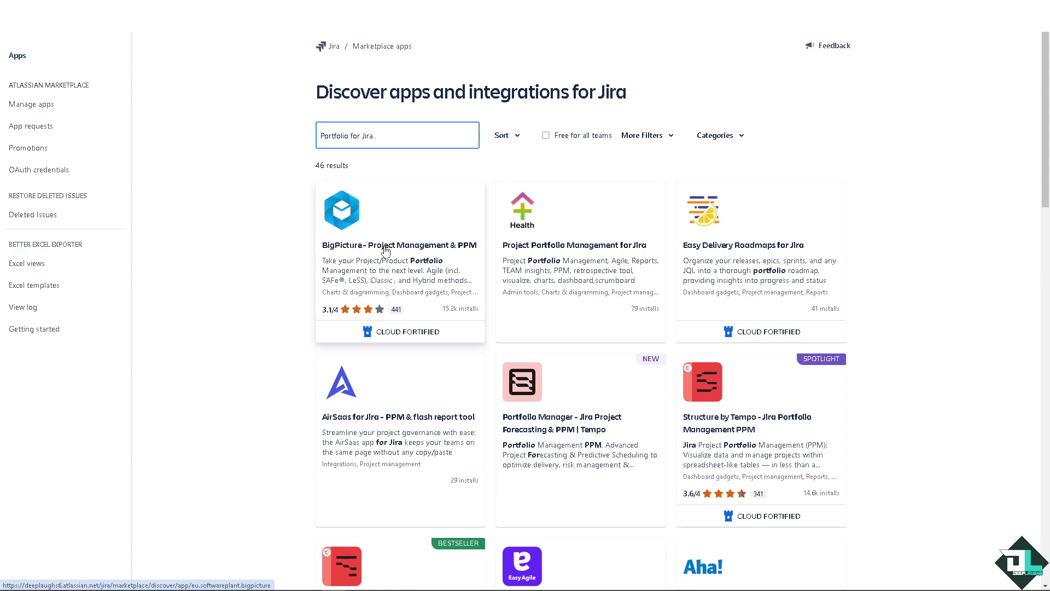
click(384, 237)
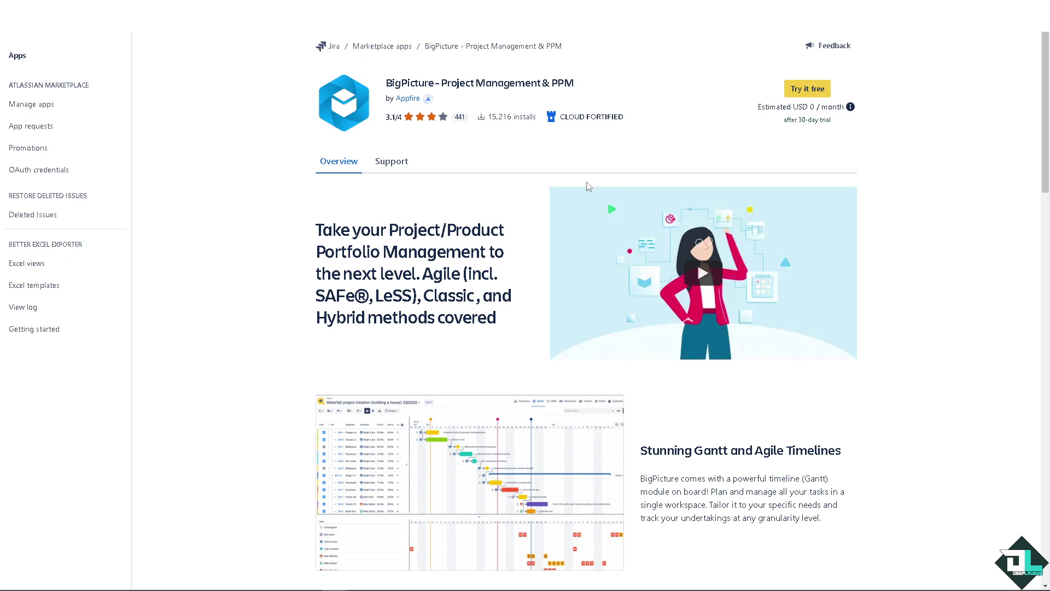
Start the BigPicture free trial after reviewing the permissions it requests in the Add to Jira dialog
click(799, 90)
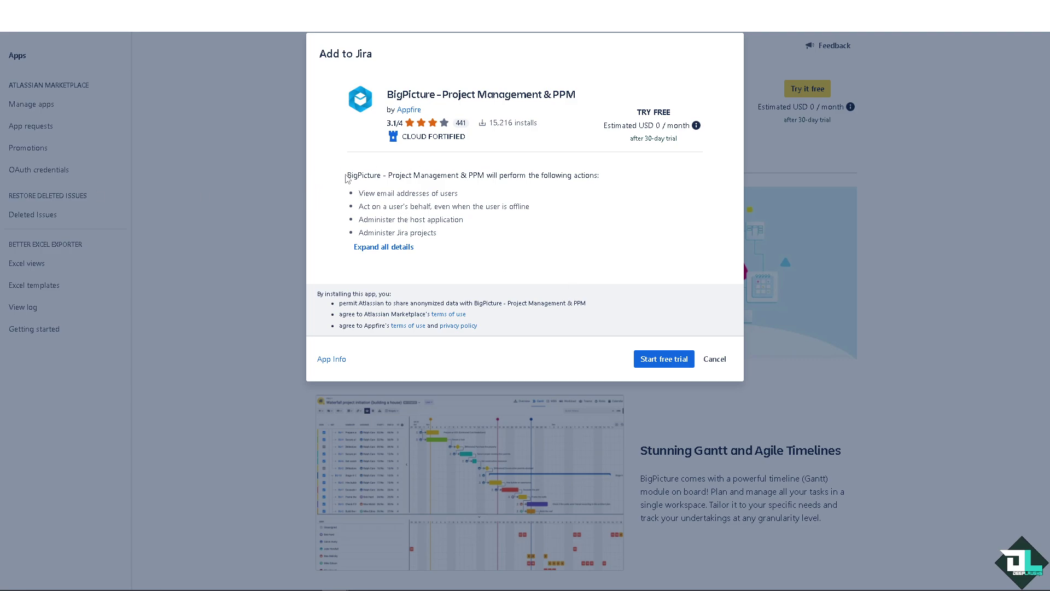
drag(346, 176, 582, 195)
click(352, 207)
click(638, 350)
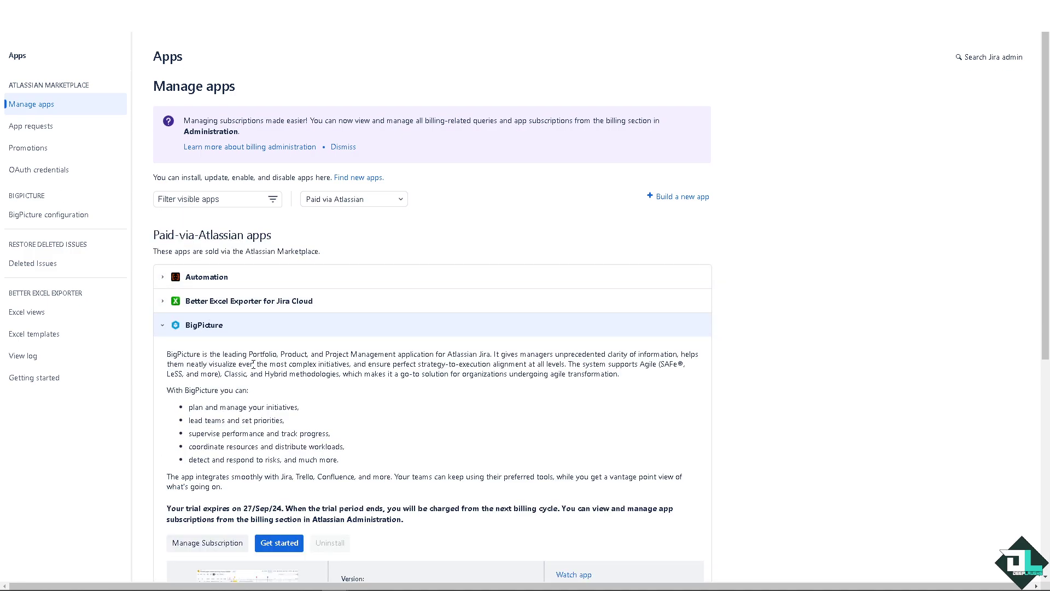
Launch BigPicture via Get started from Manage apps and follow its upgrade-task loading progress
scroll(266, 364, down, 1)
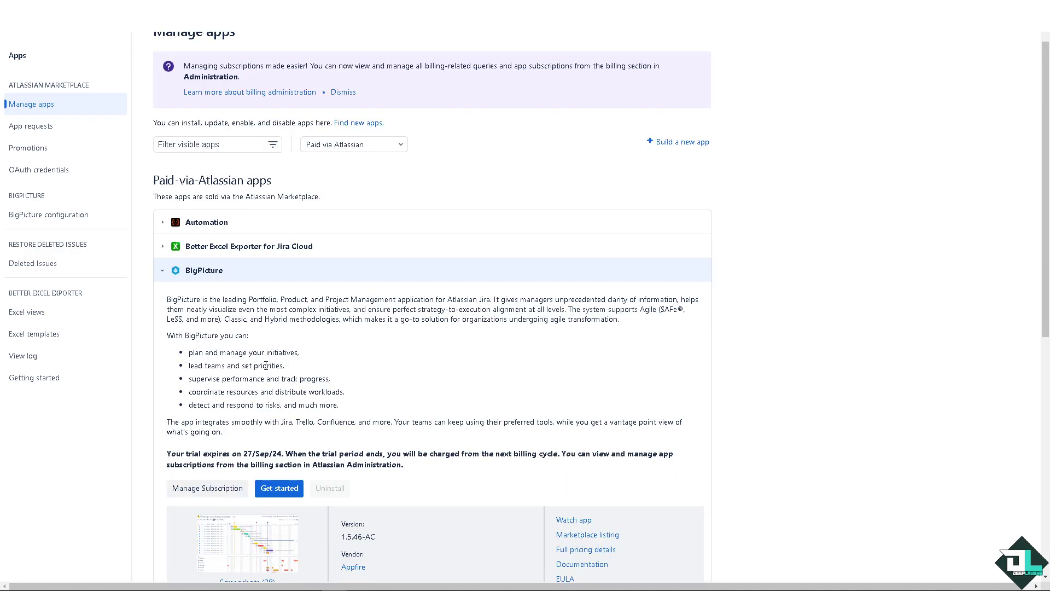
click(279, 492)
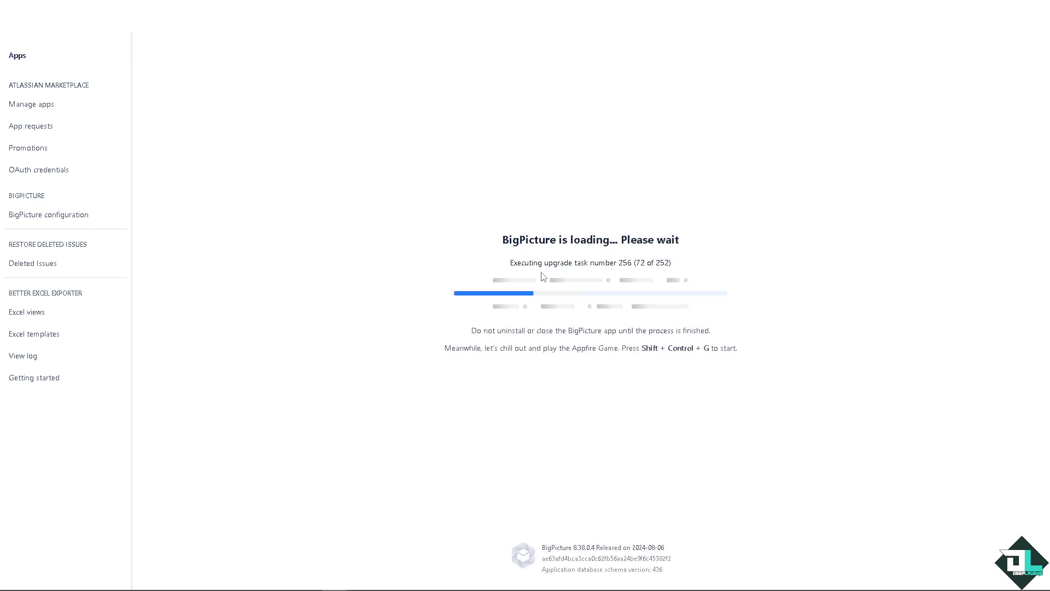
drag(508, 263, 693, 267)
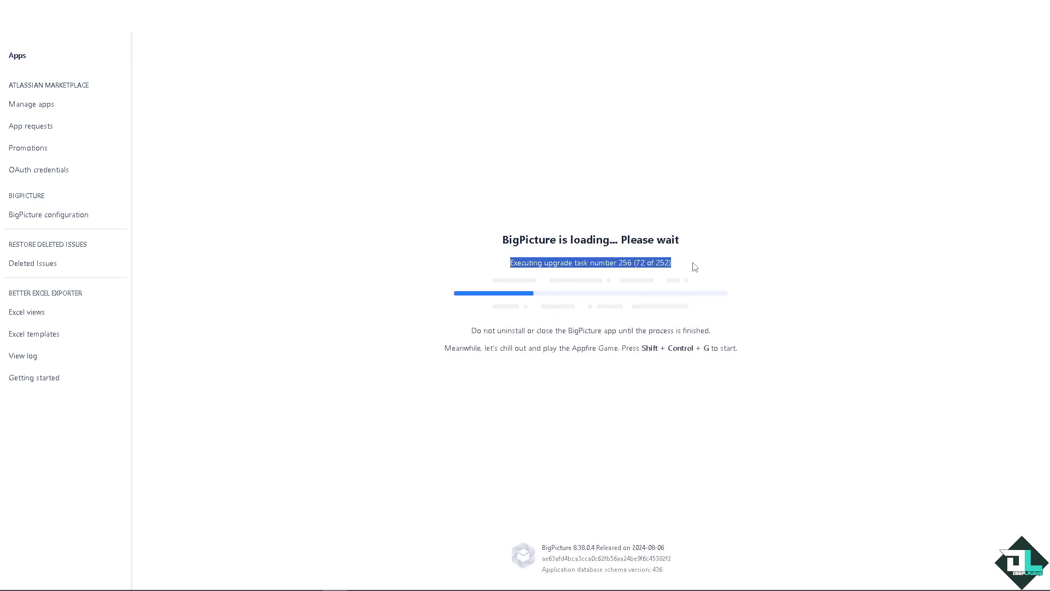